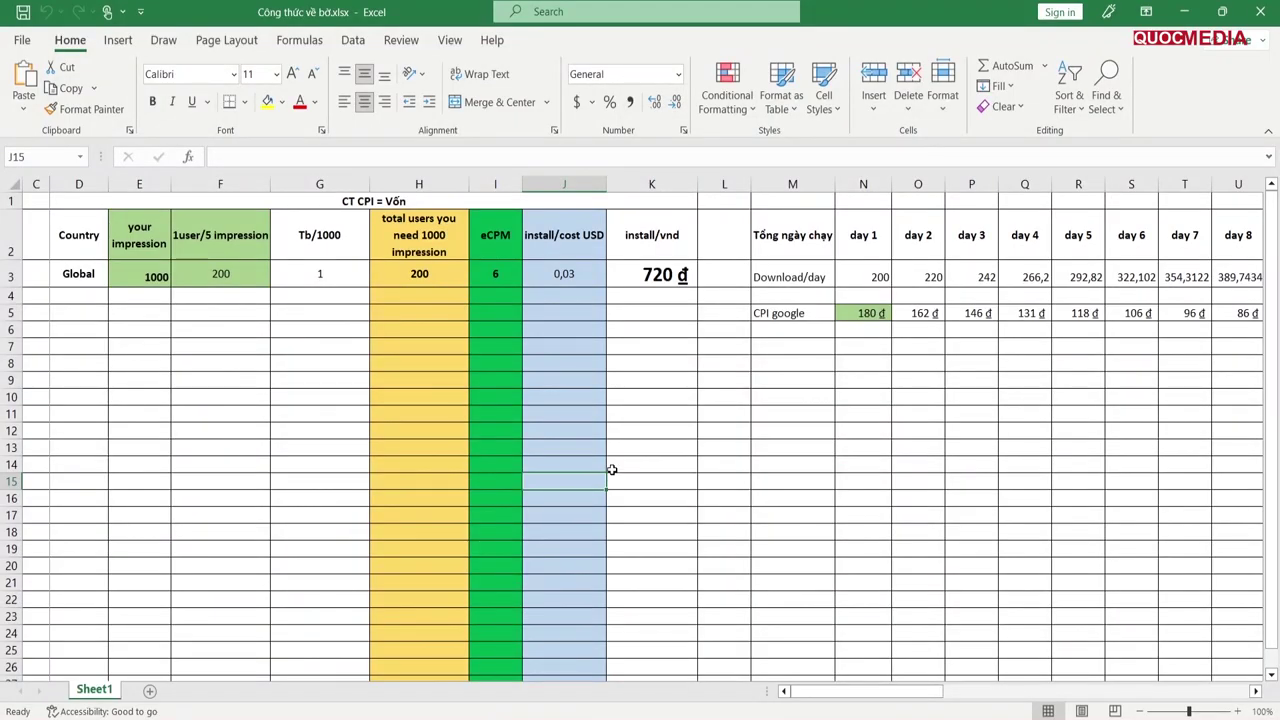
{"action": "left_click", "coordinate": [566, 436]}
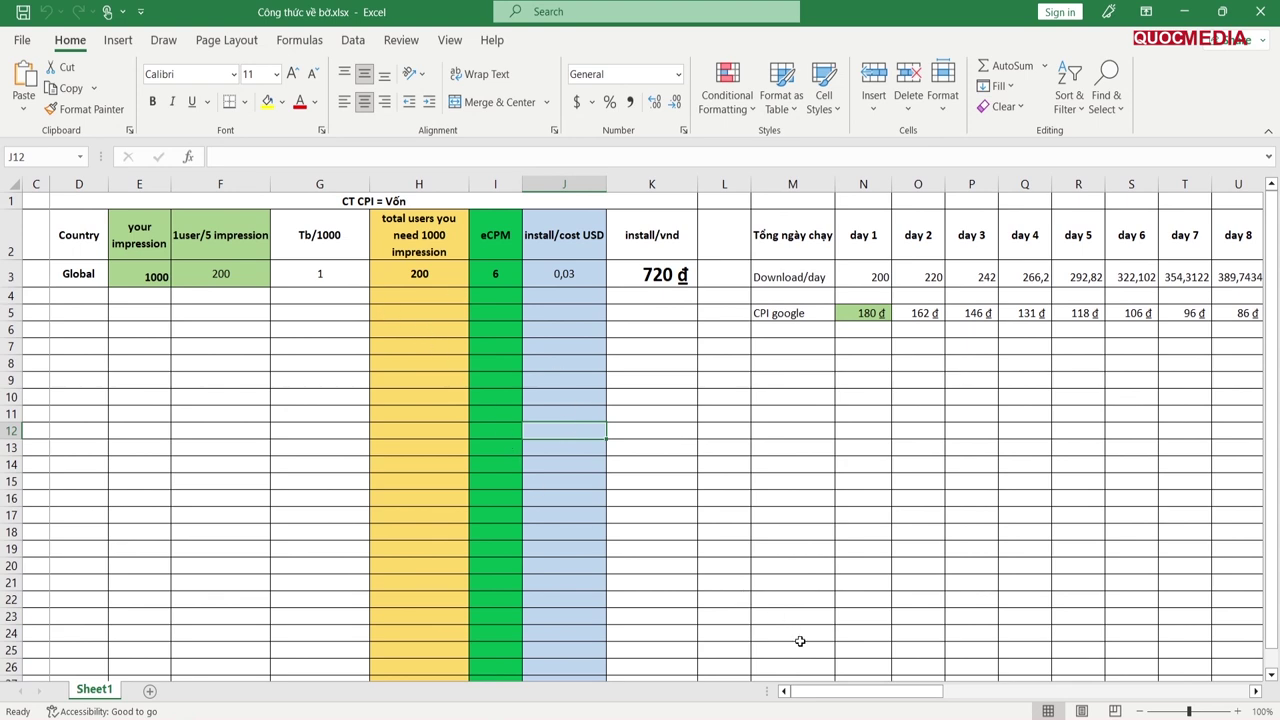
{"action": "left_click_drag", "start_coordinate": [840, 691], "coordinate": [813, 696]}
- Replace the "your impression" header in E2 with "hiển thị"
{"action": "left_click", "coordinate": [134, 227]}
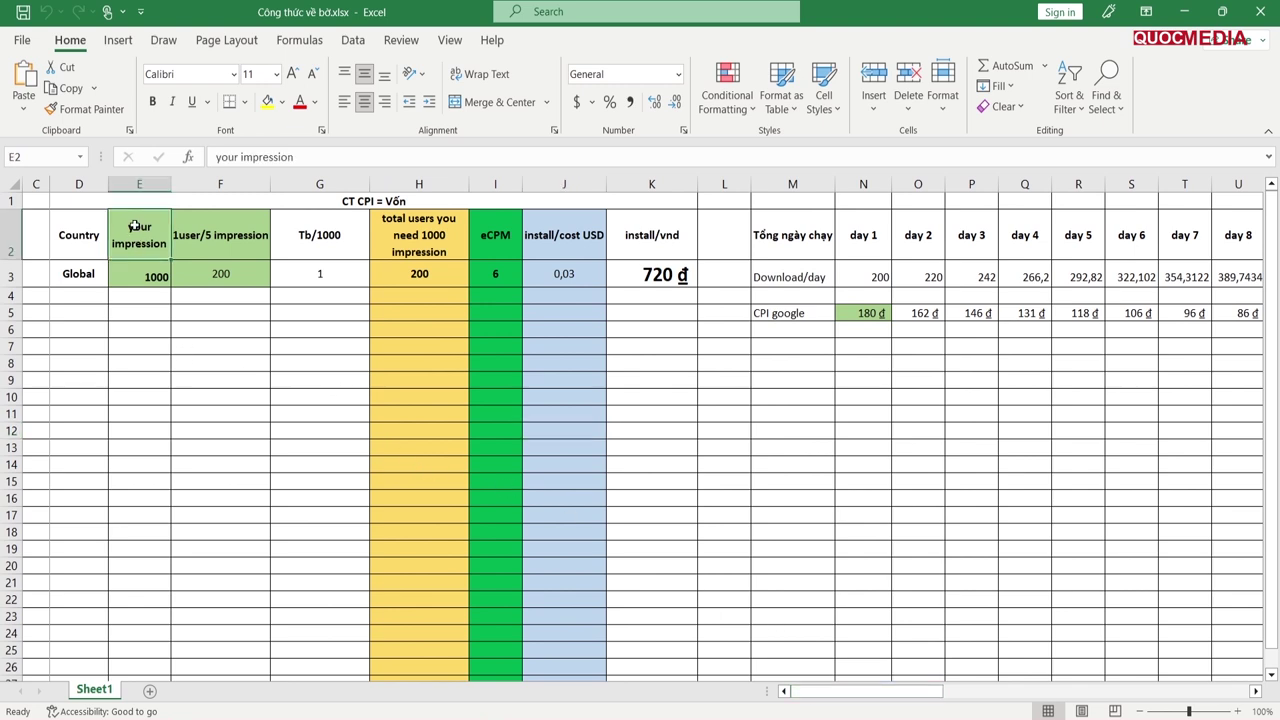
{"action": "double_click", "coordinate": [134, 227]}
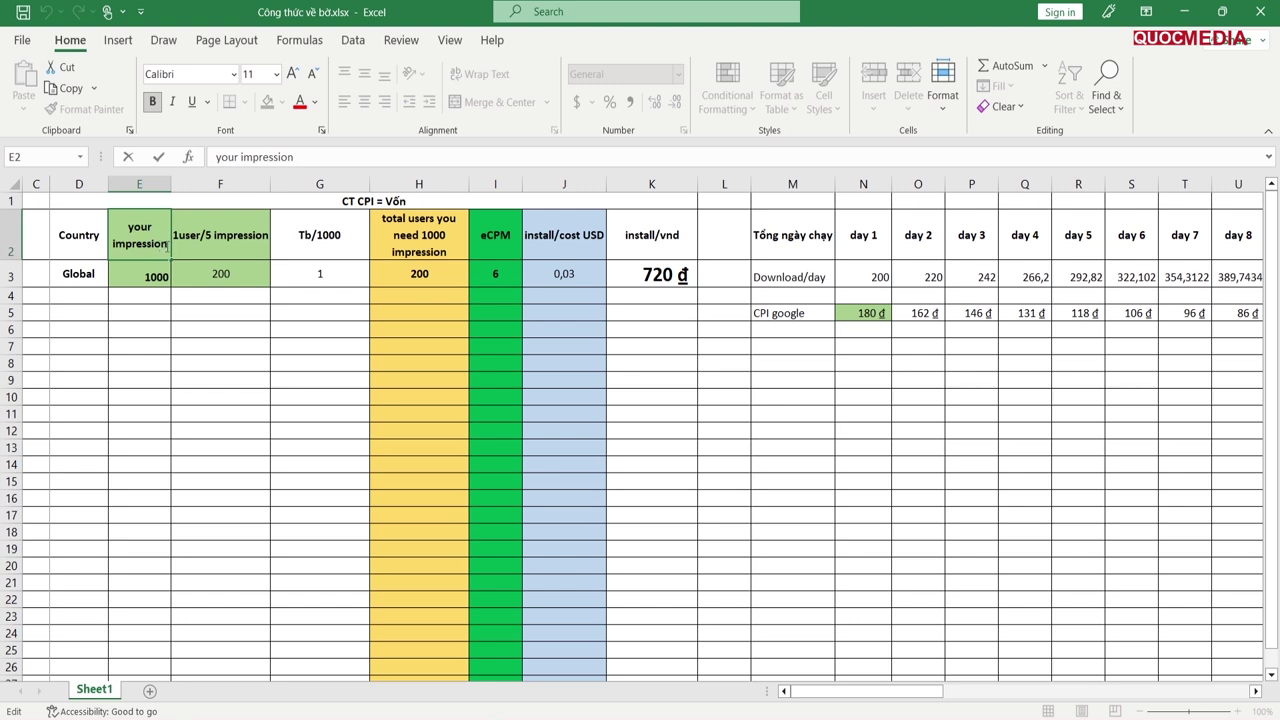
{"action": "left_click_drag", "start_coordinate": [117, 236], "coordinate": [105, 230]}
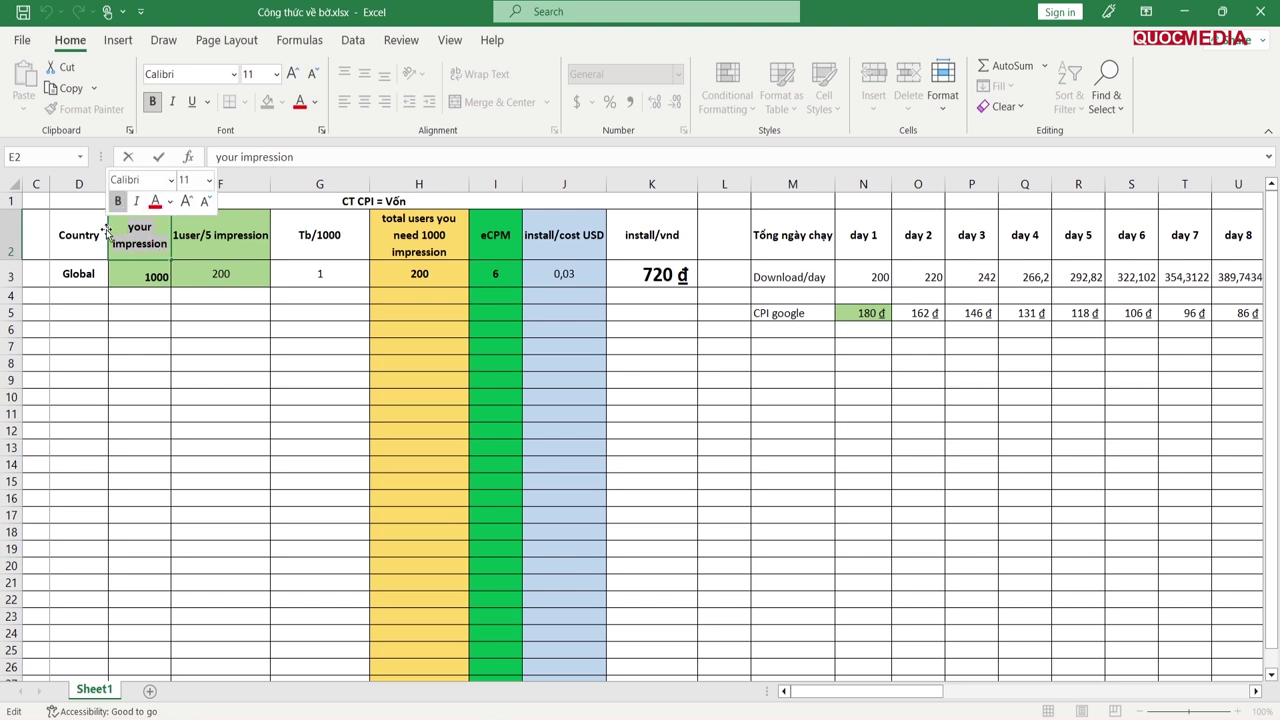
{"action": "type", "text": "hiển thị"}
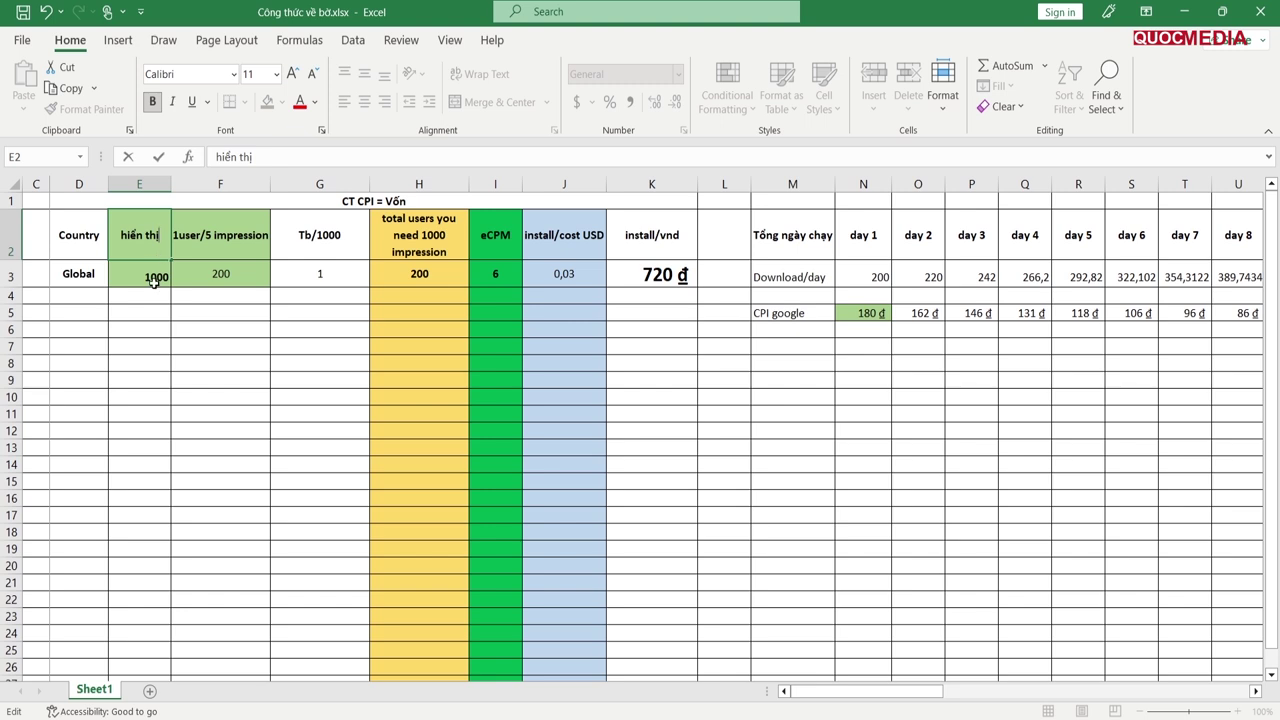
- Set the Global row's hiển thị value in E3 to 953 and its eCPM in I3 to 28
{"action": "left_click", "coordinate": [153, 282]}
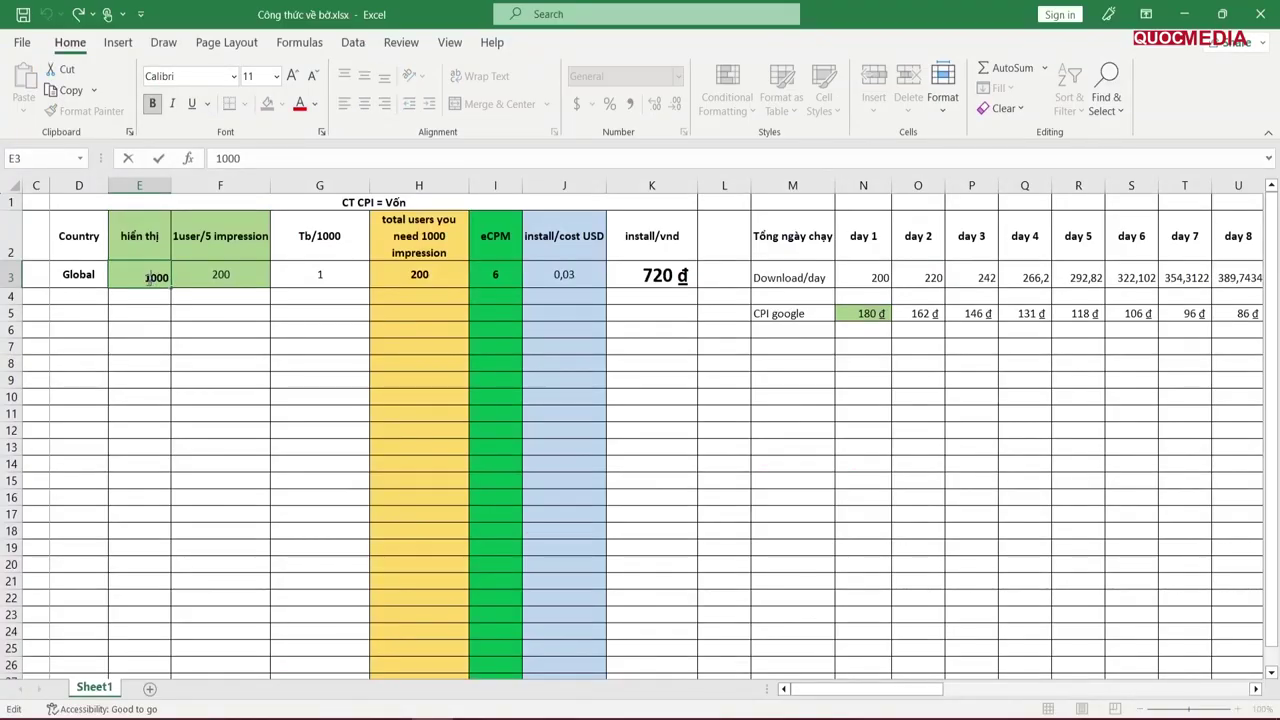
{"action": "double_click", "coordinate": [156, 277]}
{"action": "type", "text": "953"}
{"action": "left_click", "coordinate": [501, 272]}
{"action": "type", "text": "28"}
{"action": "left_click", "coordinate": [506, 346]}
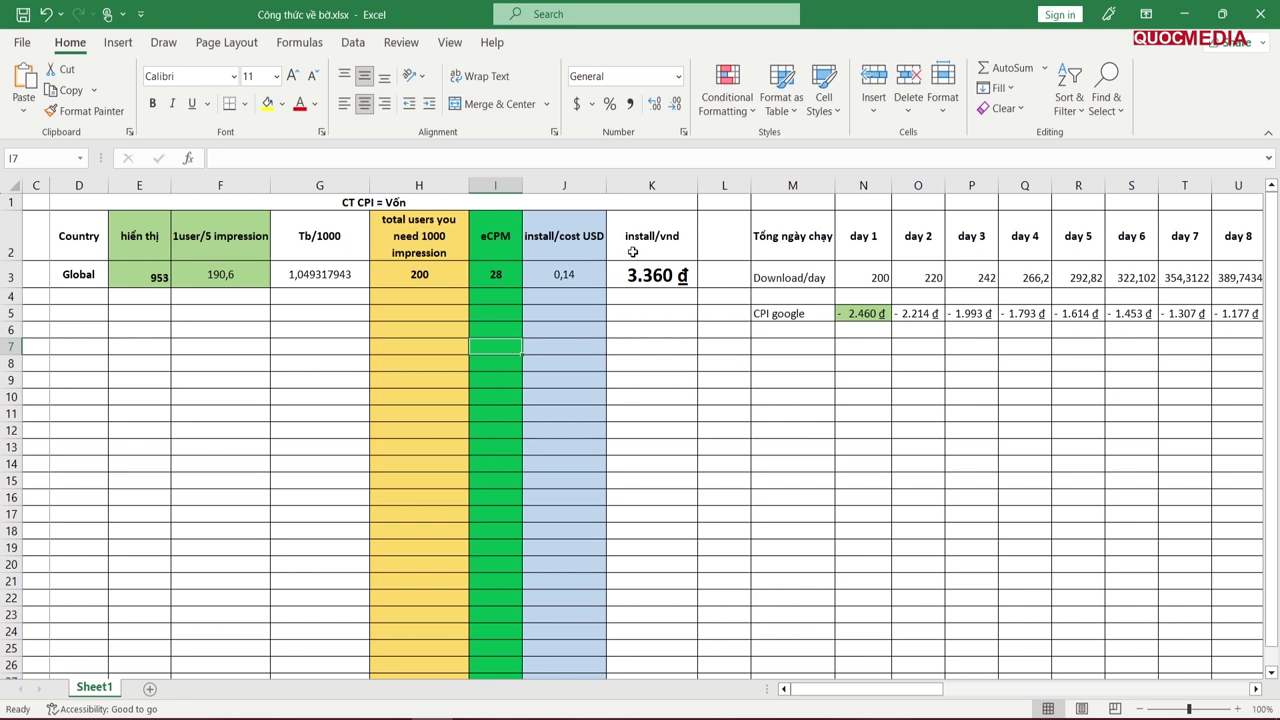
{"action": "left_click", "coordinate": [670, 287]}
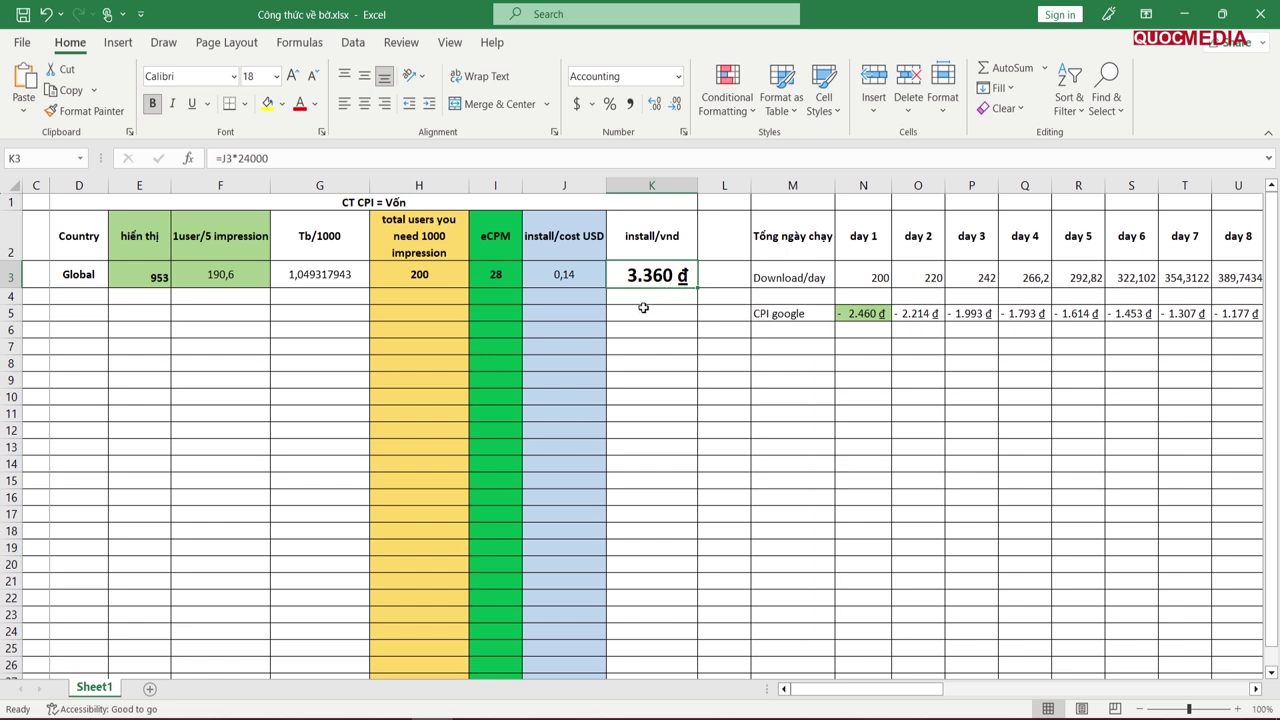
- Change the header in F2 to "1user/5 hiển thị"
{"action": "double_click", "coordinate": [218, 242]}
{"action": "left_click_drag", "start_coordinate": [213, 240], "coordinate": [297, 248]}
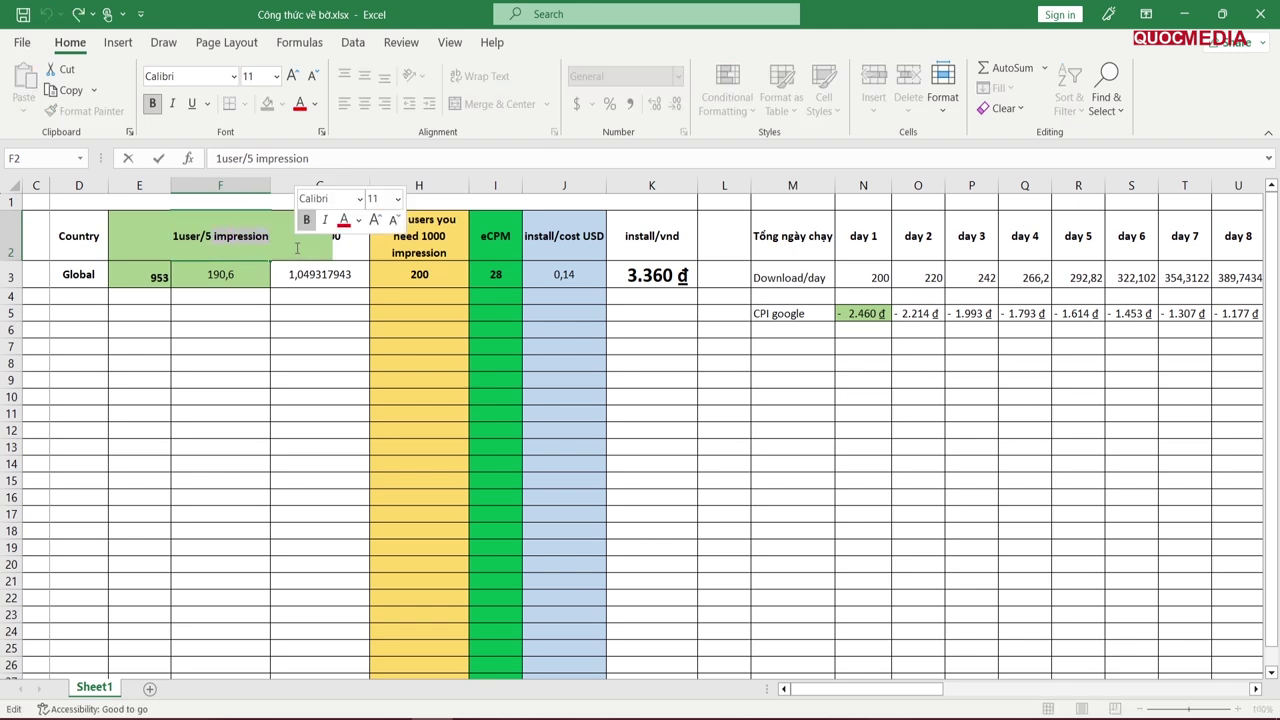
{"action": "type", "text": "5 hd"}
{"action": "key", "text": "BackSpace"}
{"action": "key", "text": "BackSpace"}
{"action": "key", "text": "BackSpace"}
{"action": "key", "text": "BackSpace"}
{"action": "type", "text": "hiể"}
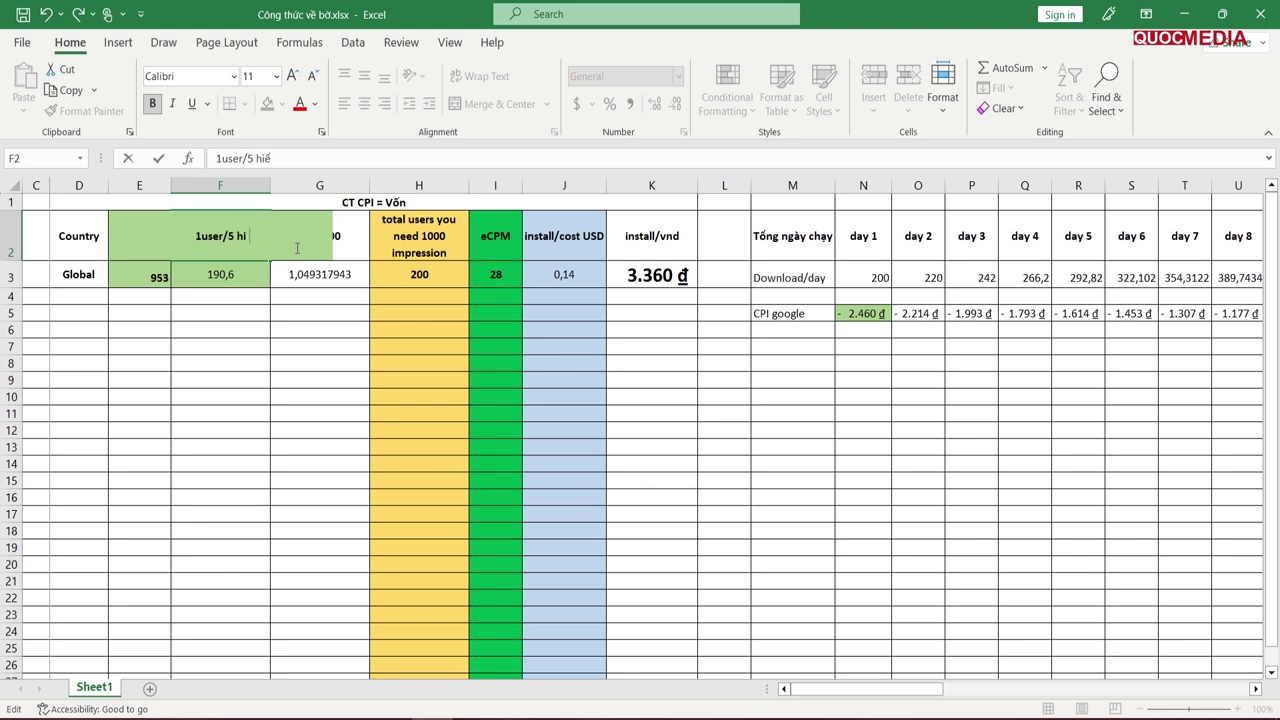
{"action": "type", "text": "n thị"}
{"action": "left_click", "coordinate": [313, 345]}
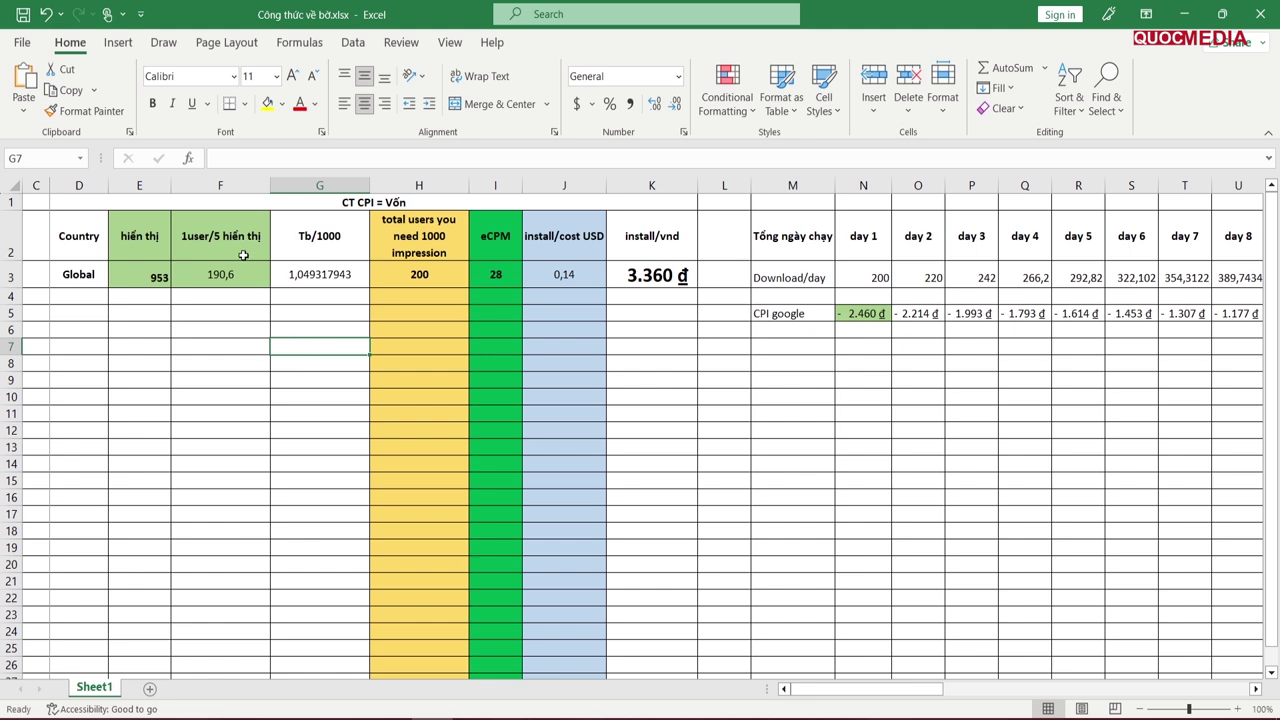
- Examine the formula in F3 under the "1user/5 hiển thị" header and the E3 input it refers to
{"action": "left_click", "coordinate": [242, 254]}
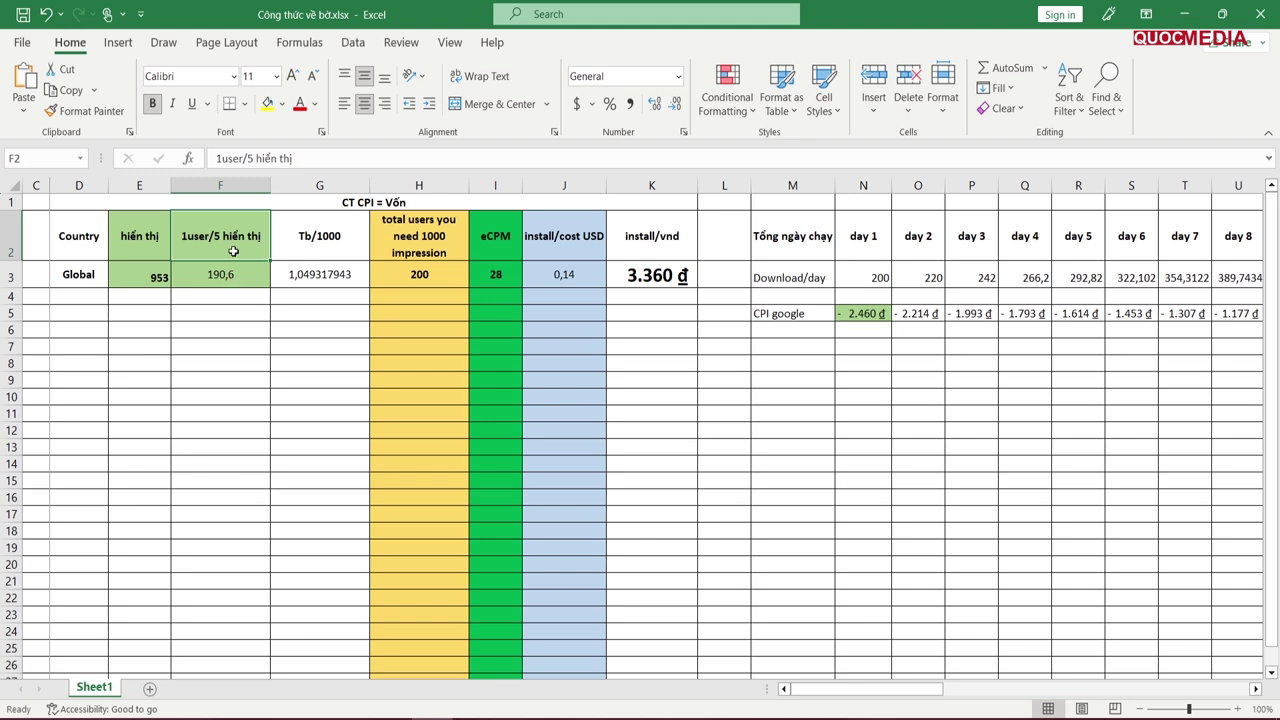
{"action": "left_click", "coordinate": [212, 275]}
{"action": "type", "text": "=E3/5"}
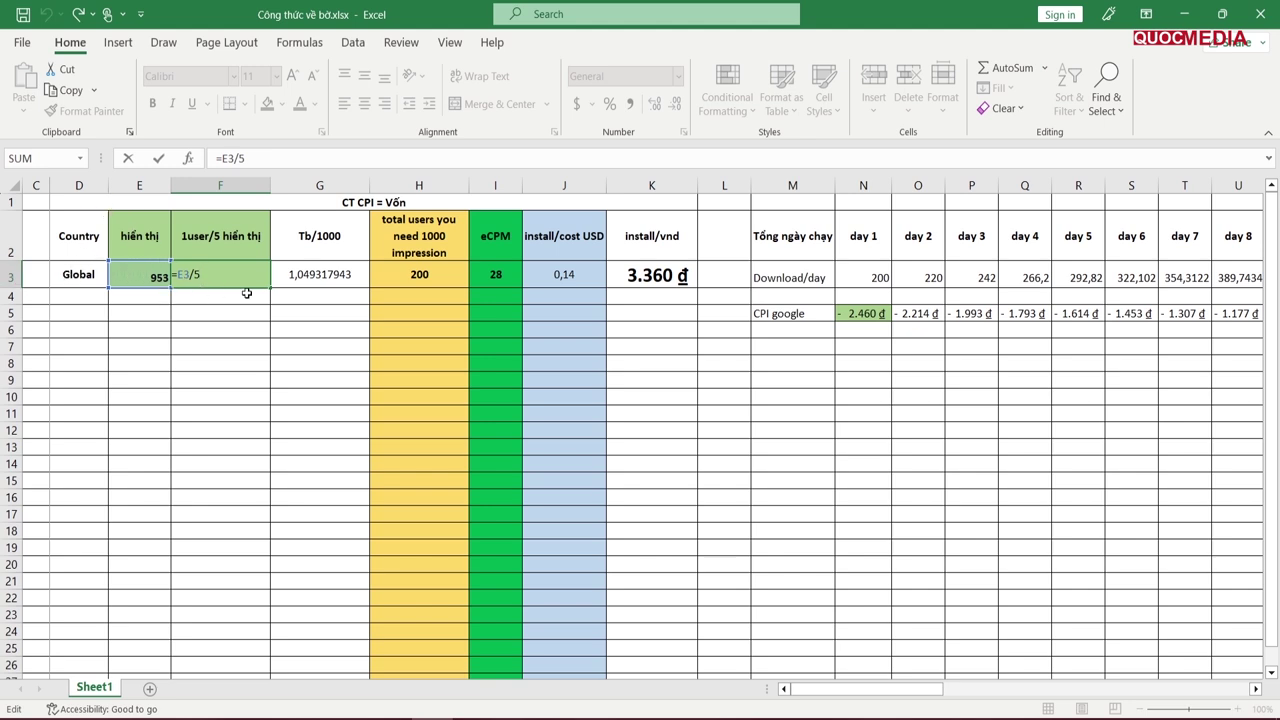
{"action": "left_click", "coordinate": [306, 321]}
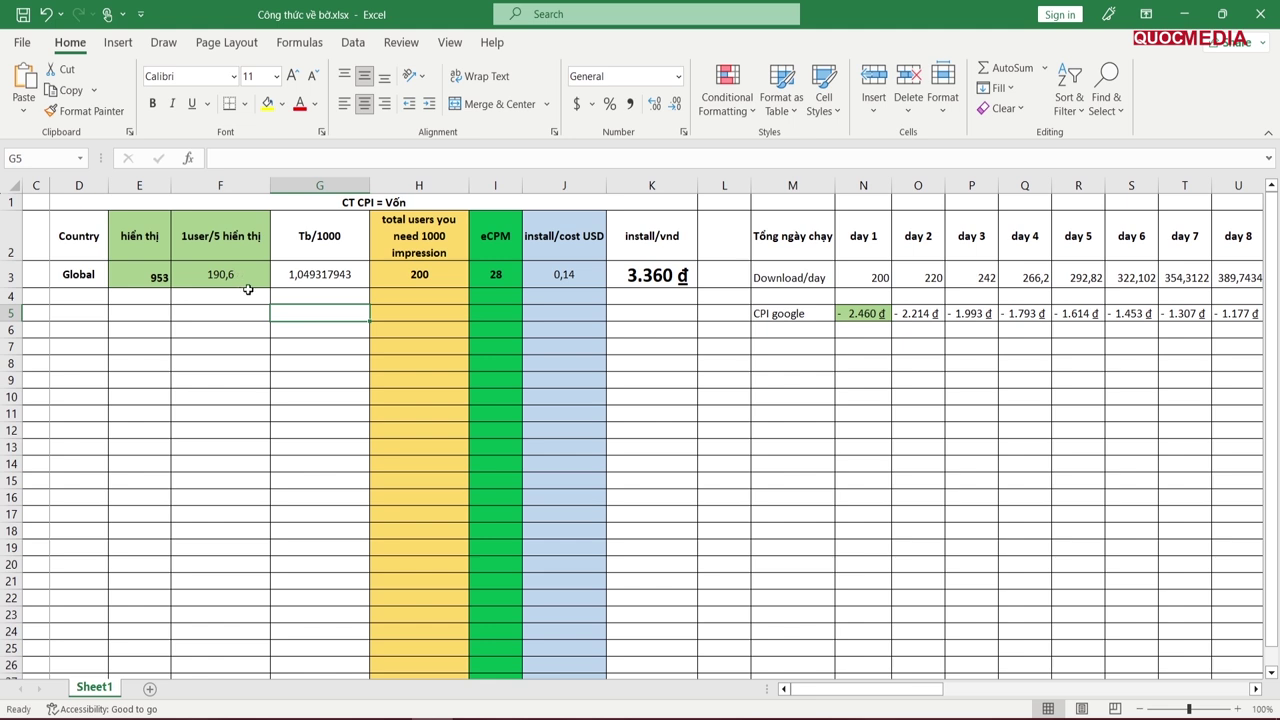
{"action": "left_click", "coordinate": [142, 281]}
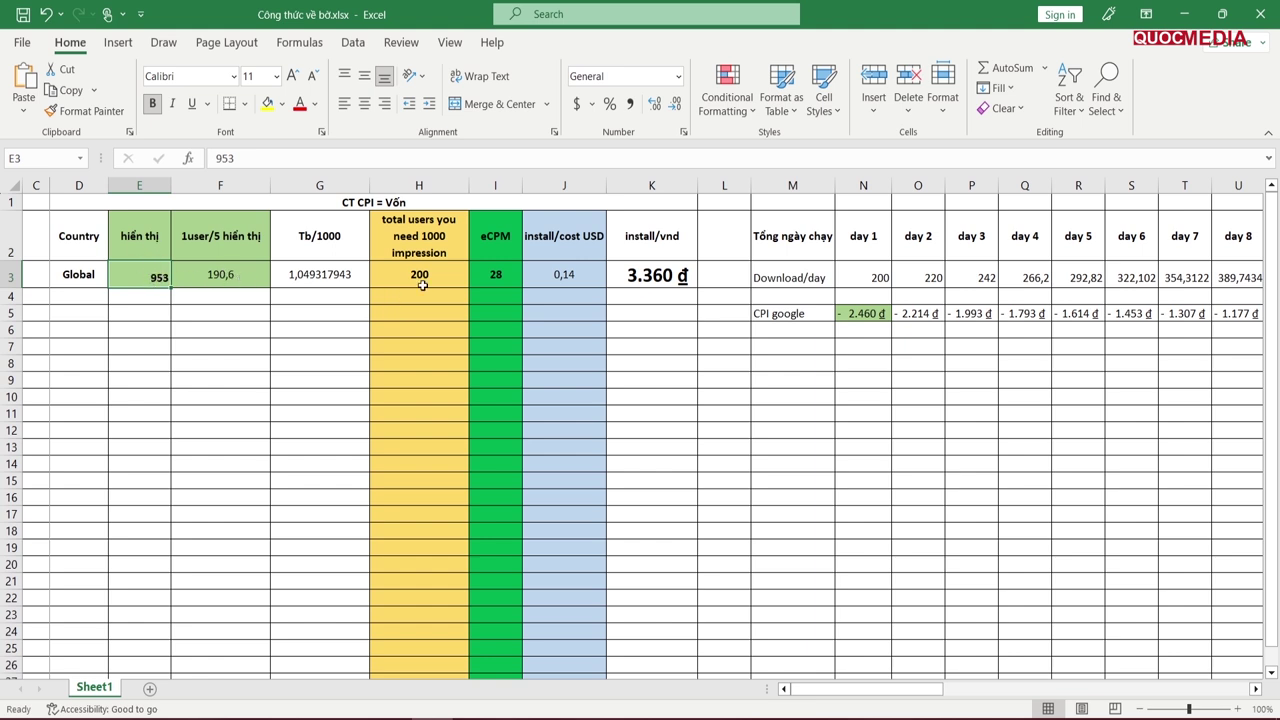
- Change the header in H2 to "total users you need 1000 hiển thị"
{"action": "left_click", "coordinate": [430, 228]}
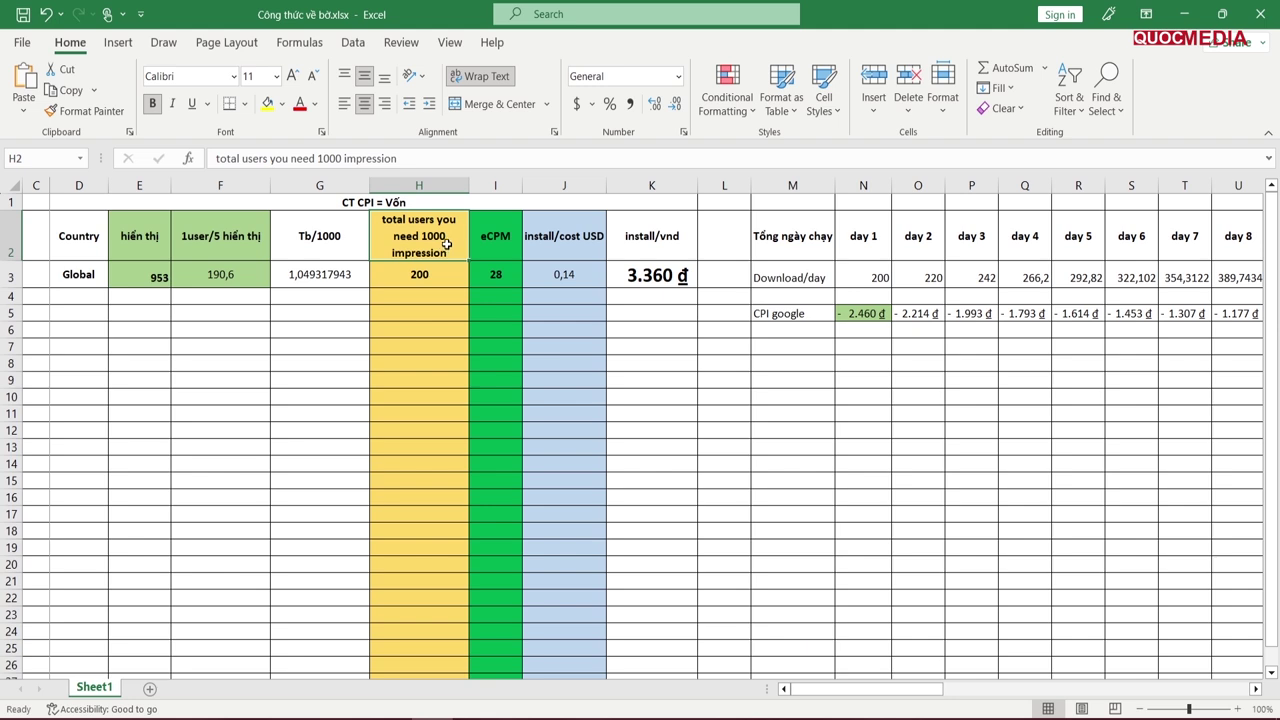
{"action": "double_click", "coordinate": [445, 252]}
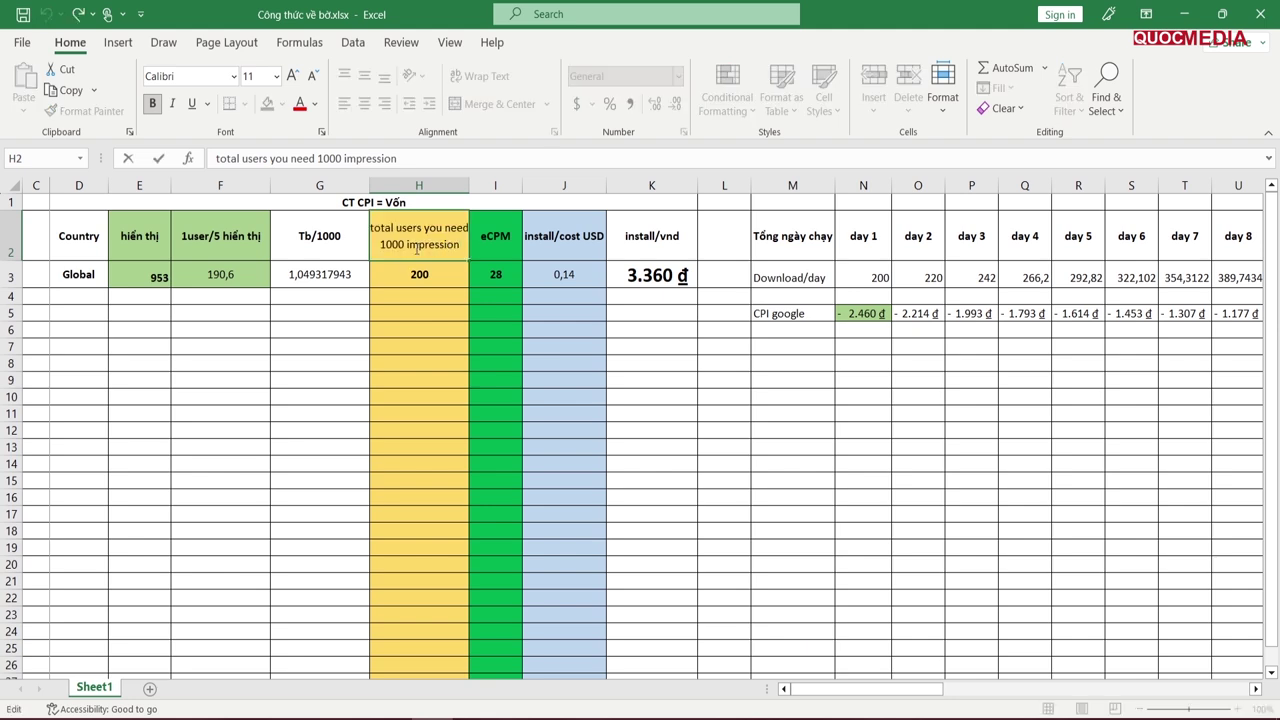
{"action": "left_click_drag", "start_coordinate": [406, 244], "coordinate": [477, 245]}
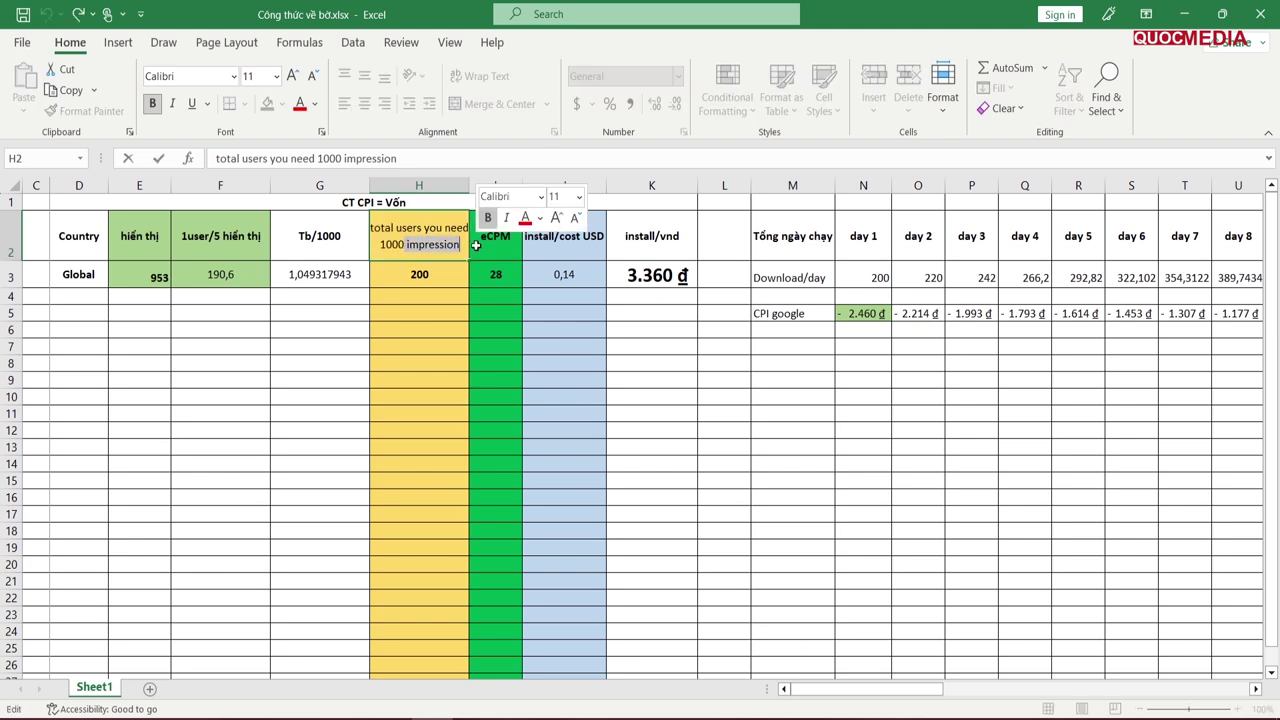
{"action": "key", "text": "BackSpace"}
{"action": "type", "text": "hiển thị"}
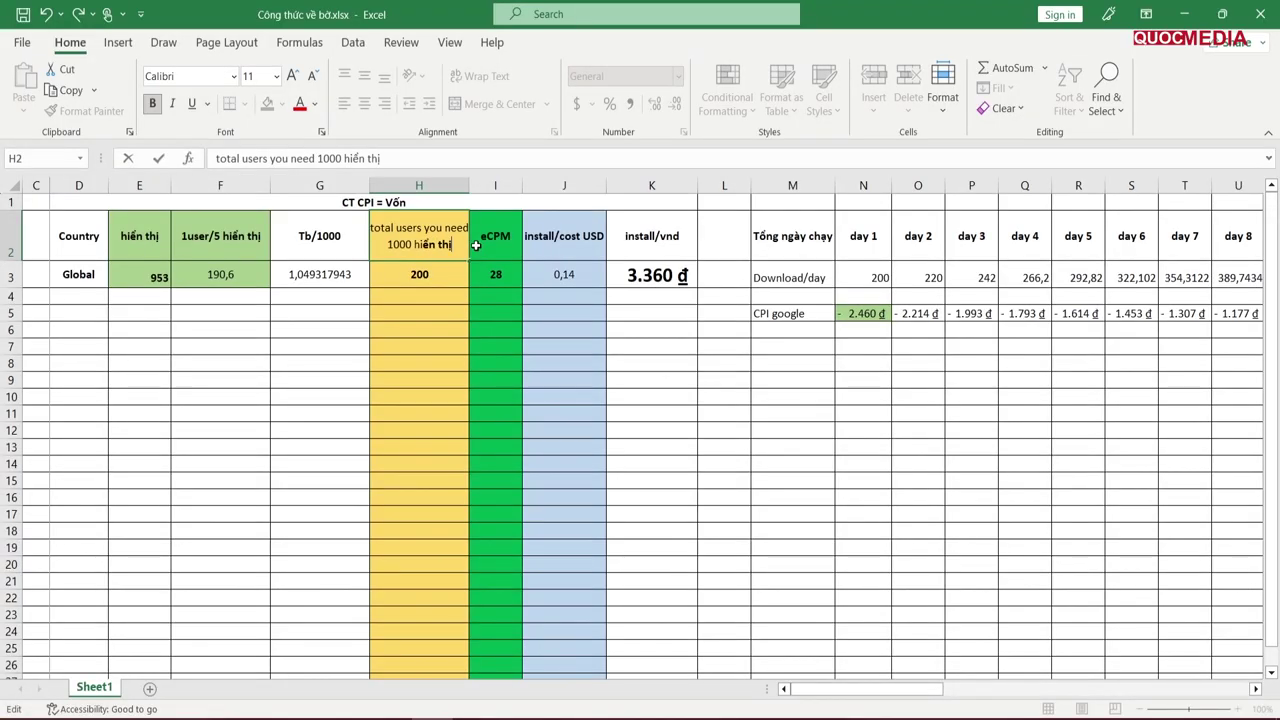
{"action": "left_click", "coordinate": [480, 330]}
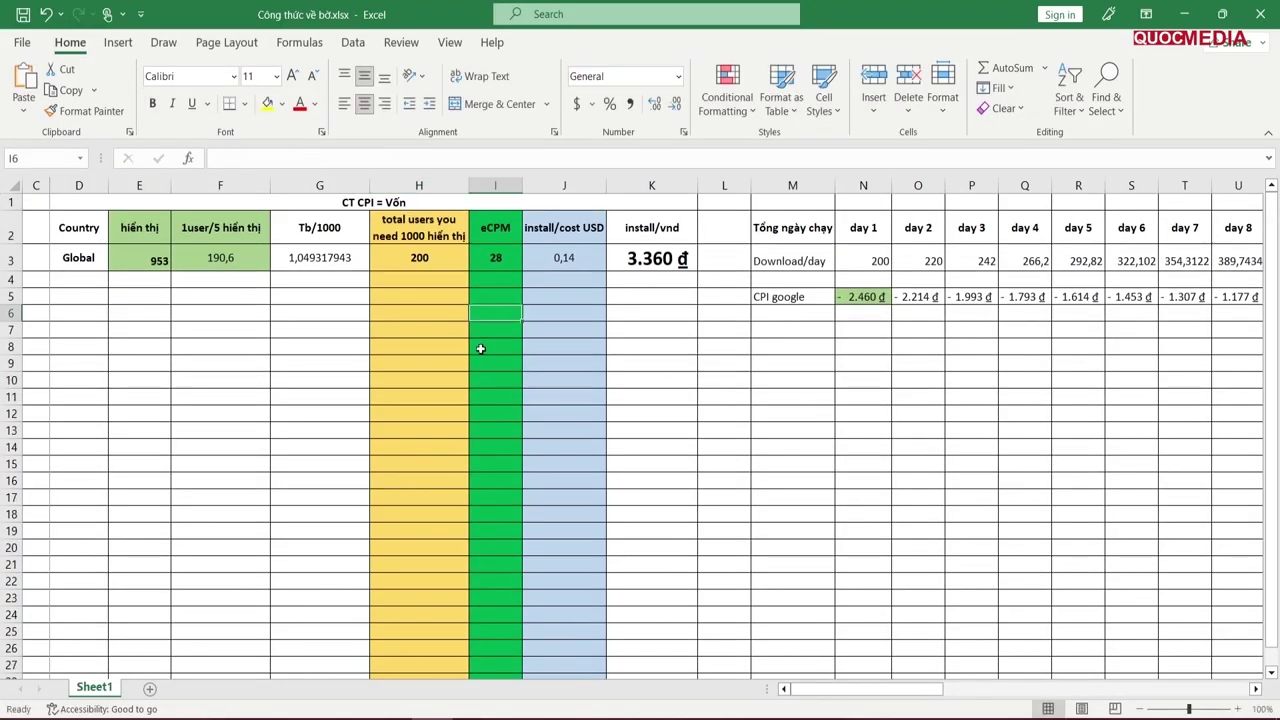
- Examine the Global row's formulas for total users, install/cost USD and install/vnd, and the eCPM input behind them
{"action": "left_click", "coordinate": [440, 263]}
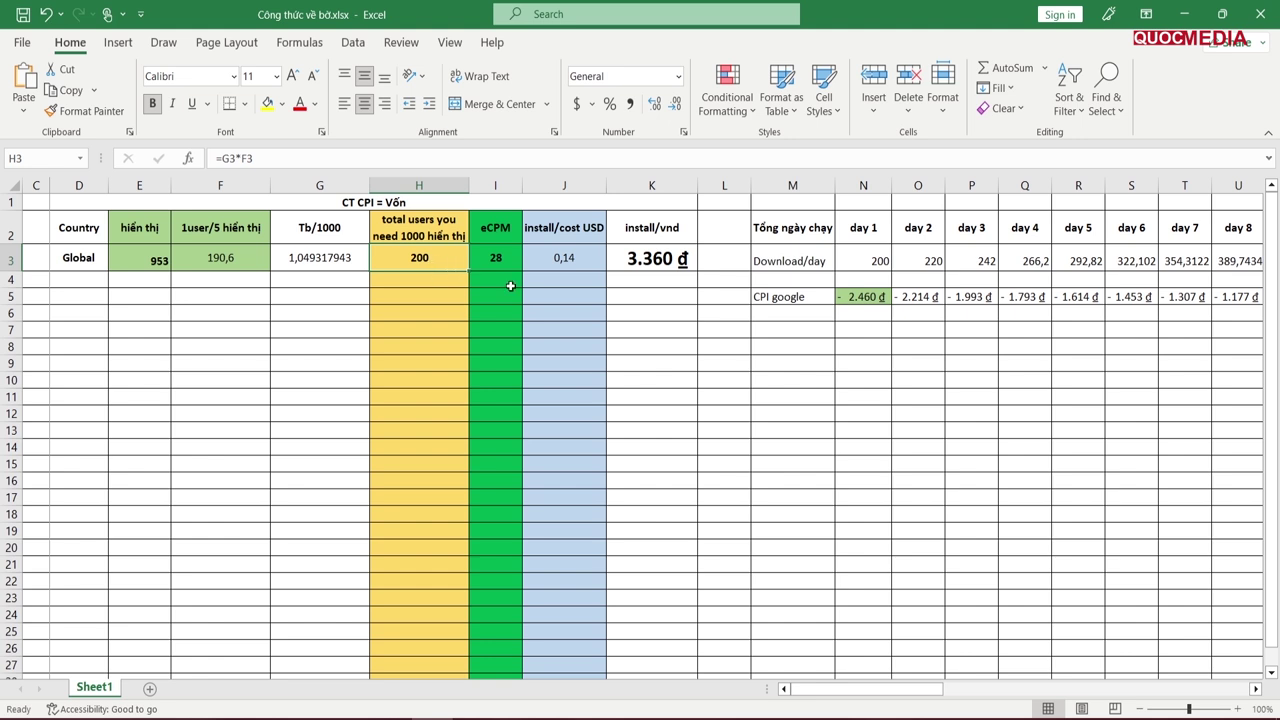
{"action": "left_click", "coordinate": [598, 250]}
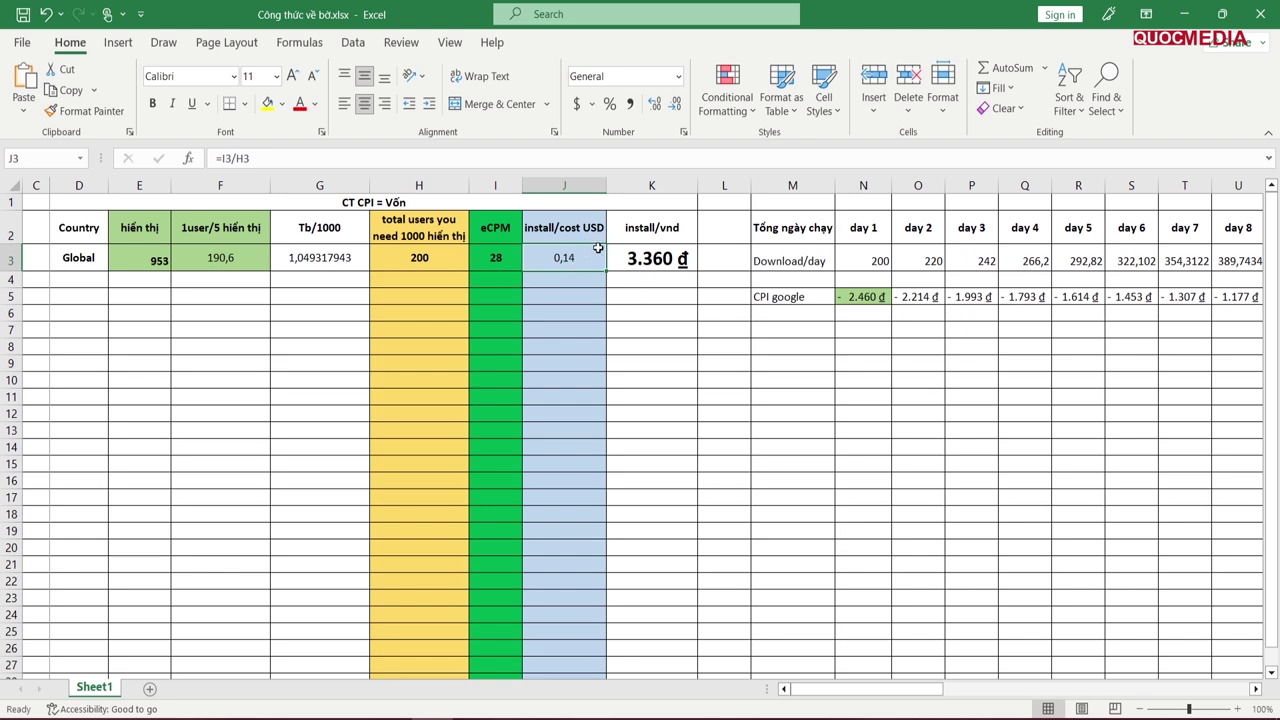
{"action": "double_click", "coordinate": [594, 254]}
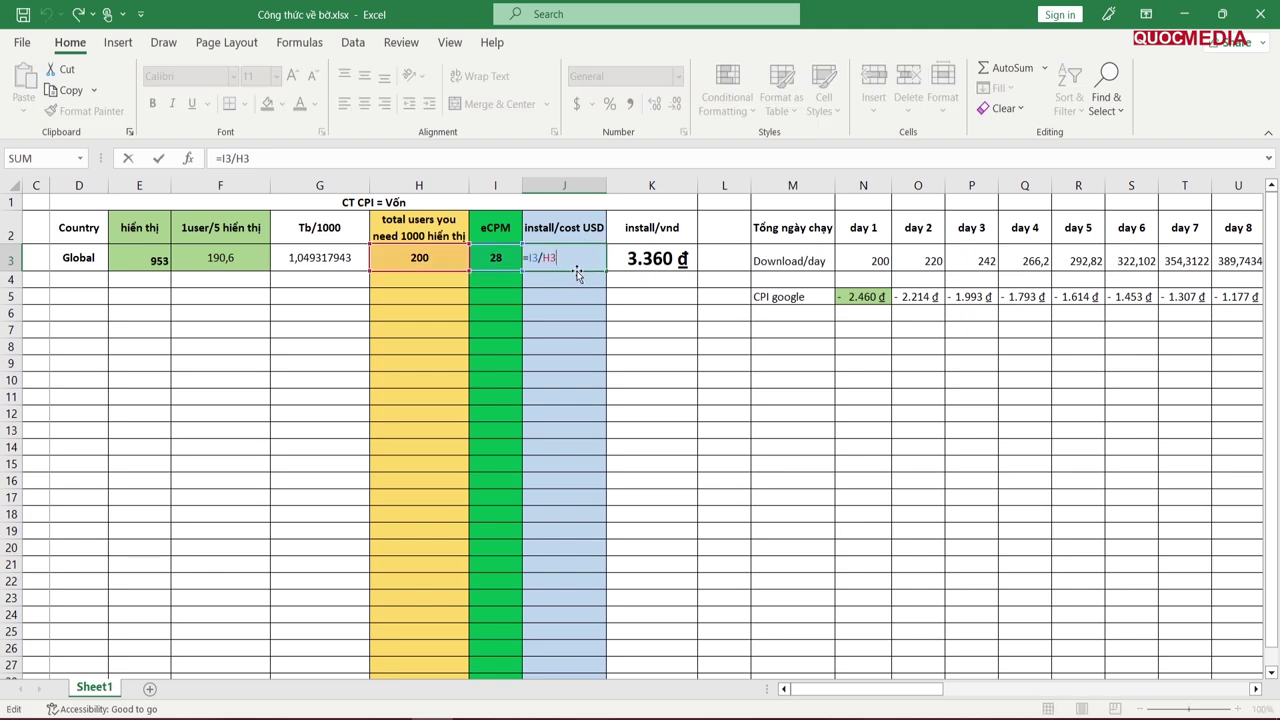
{"action": "key", "text": "Escape"}
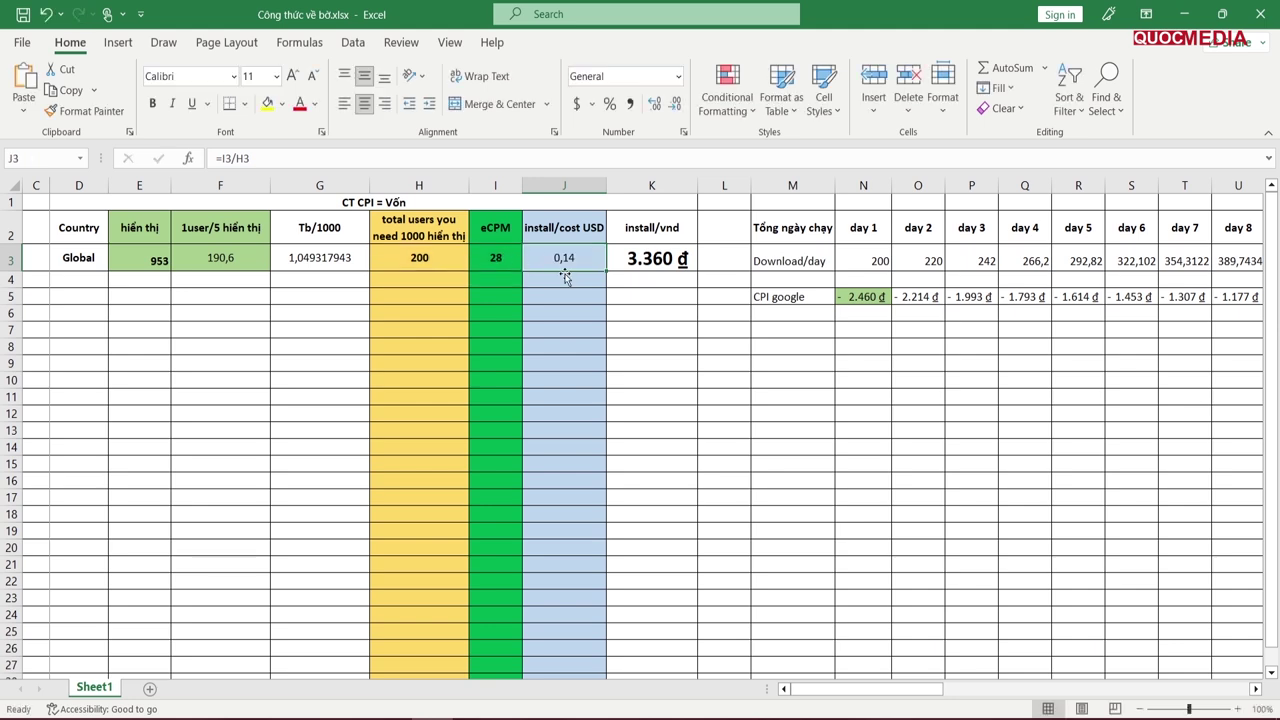
{"action": "left_click", "coordinate": [667, 254]}
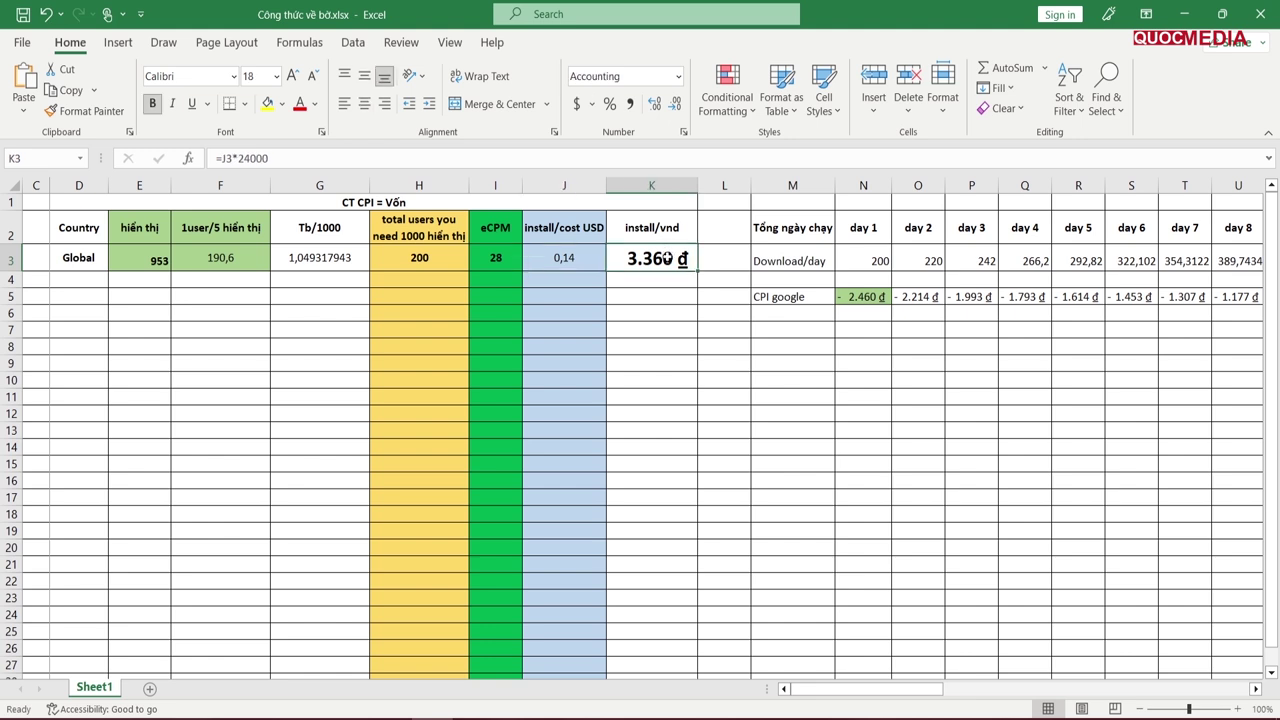
{"action": "left_click", "coordinate": [665, 284]}
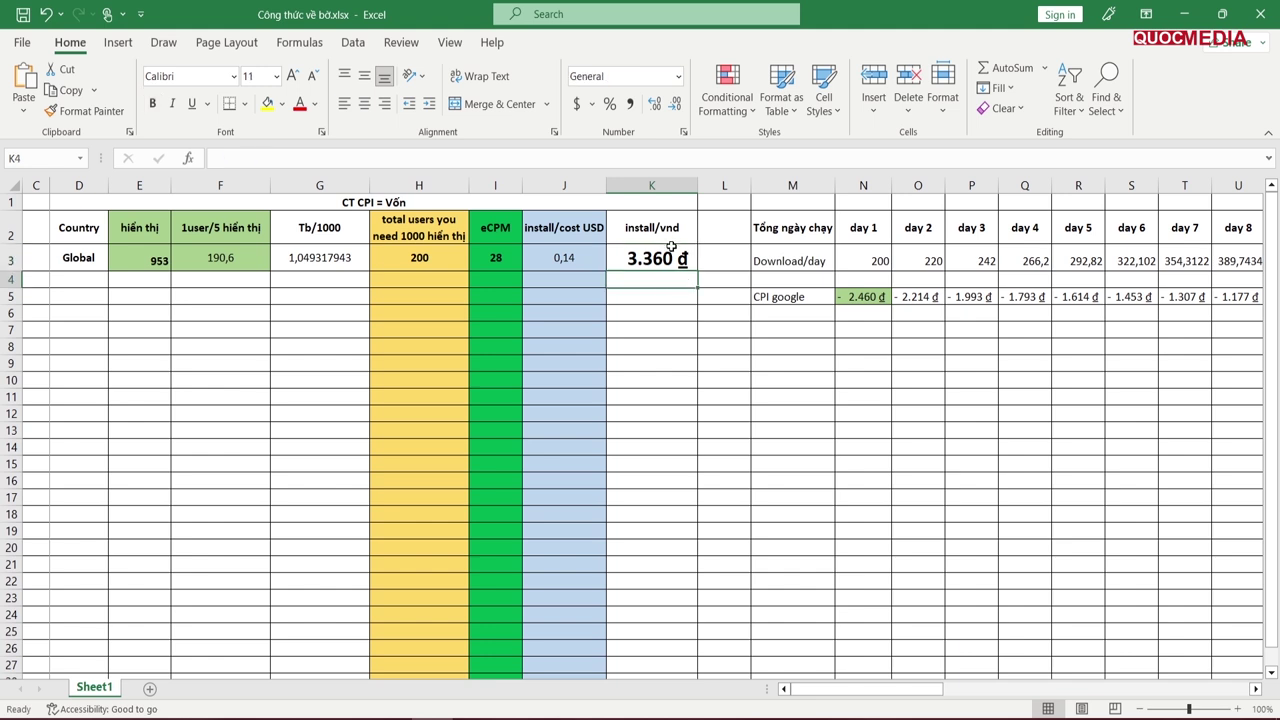
{"action": "left_click", "coordinate": [665, 260]}
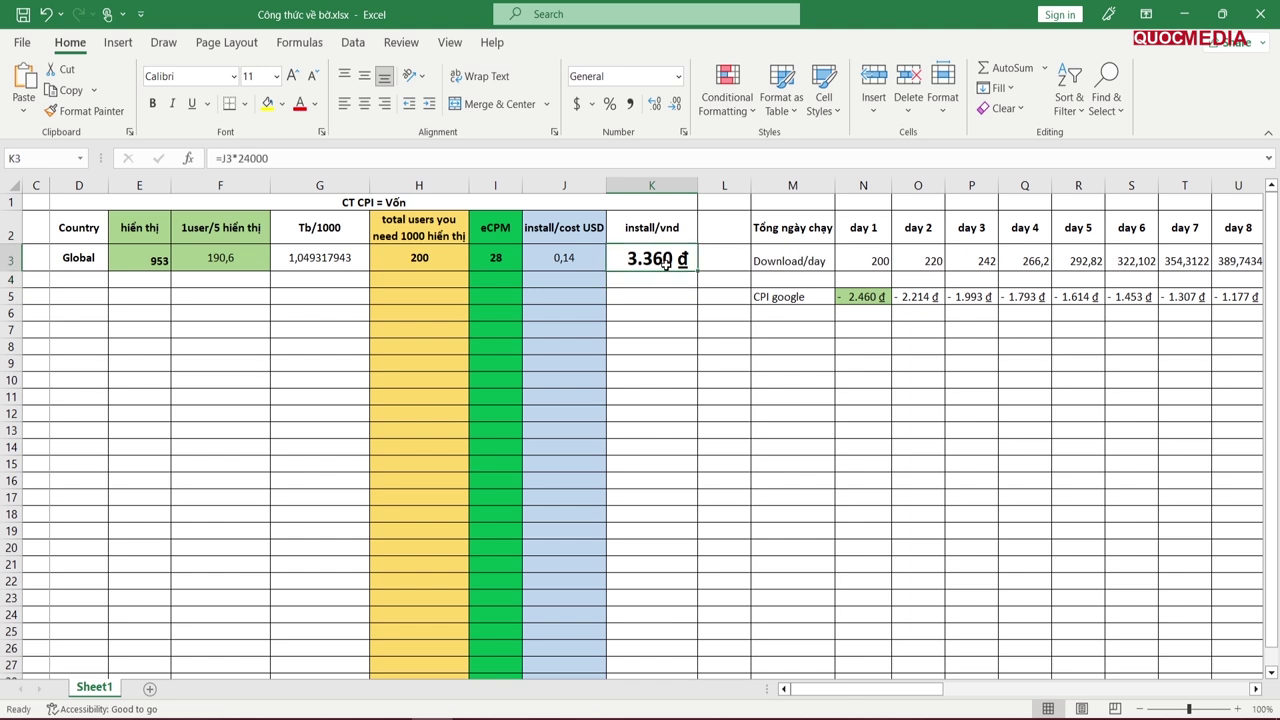
{"action": "left_click", "coordinate": [508, 258]}
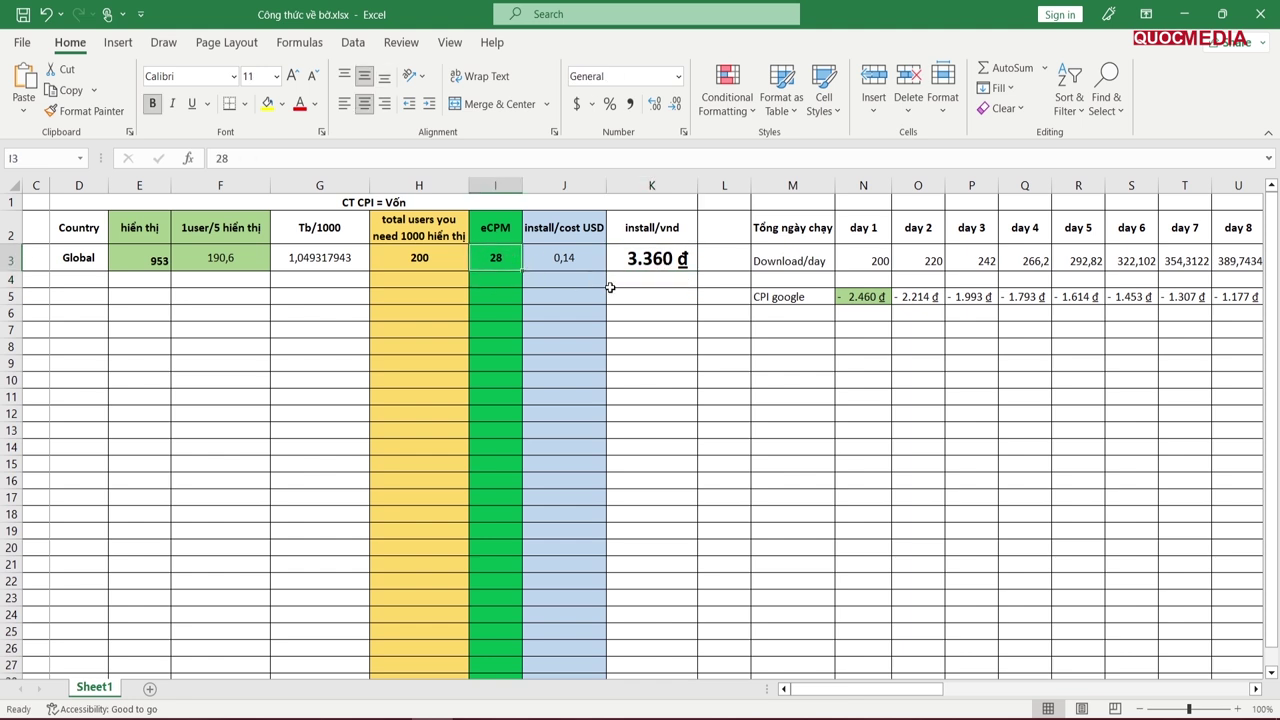
- Change the day 1 CPI google formula in N5 to =1000-K3
{"action": "left_click", "coordinate": [805, 298]}
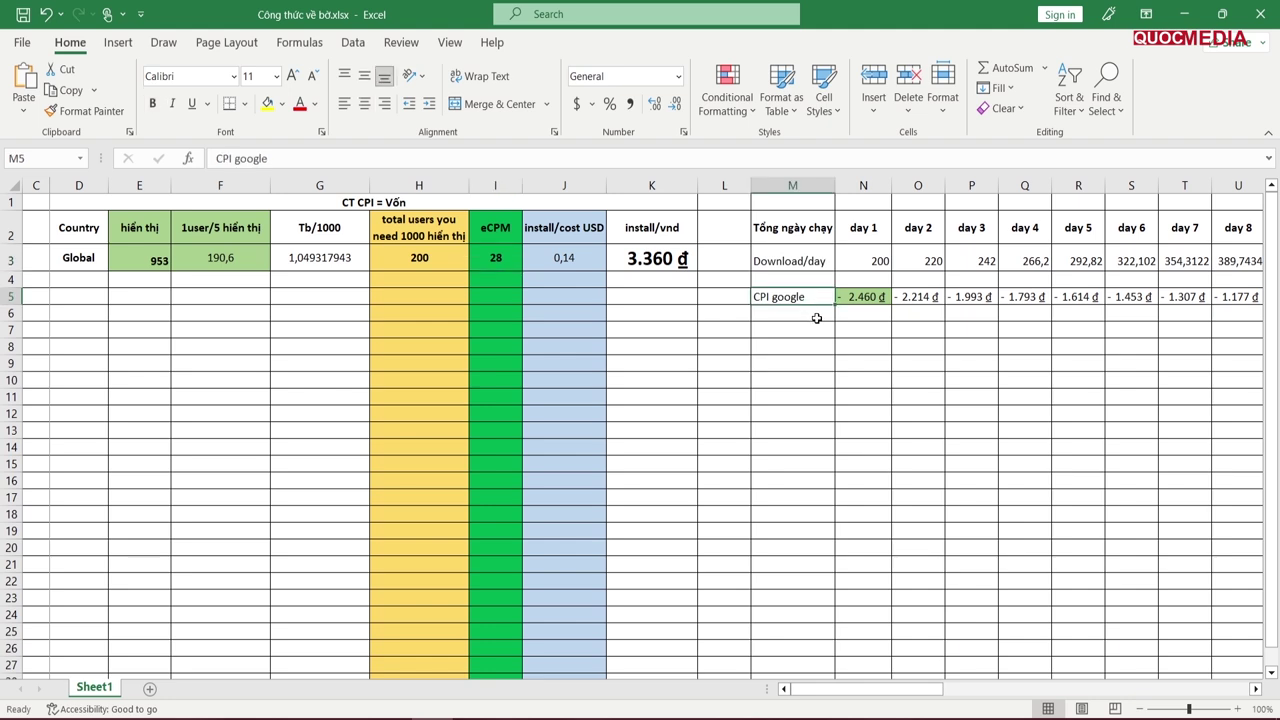
{"action": "double_click", "coordinate": [855, 303]}
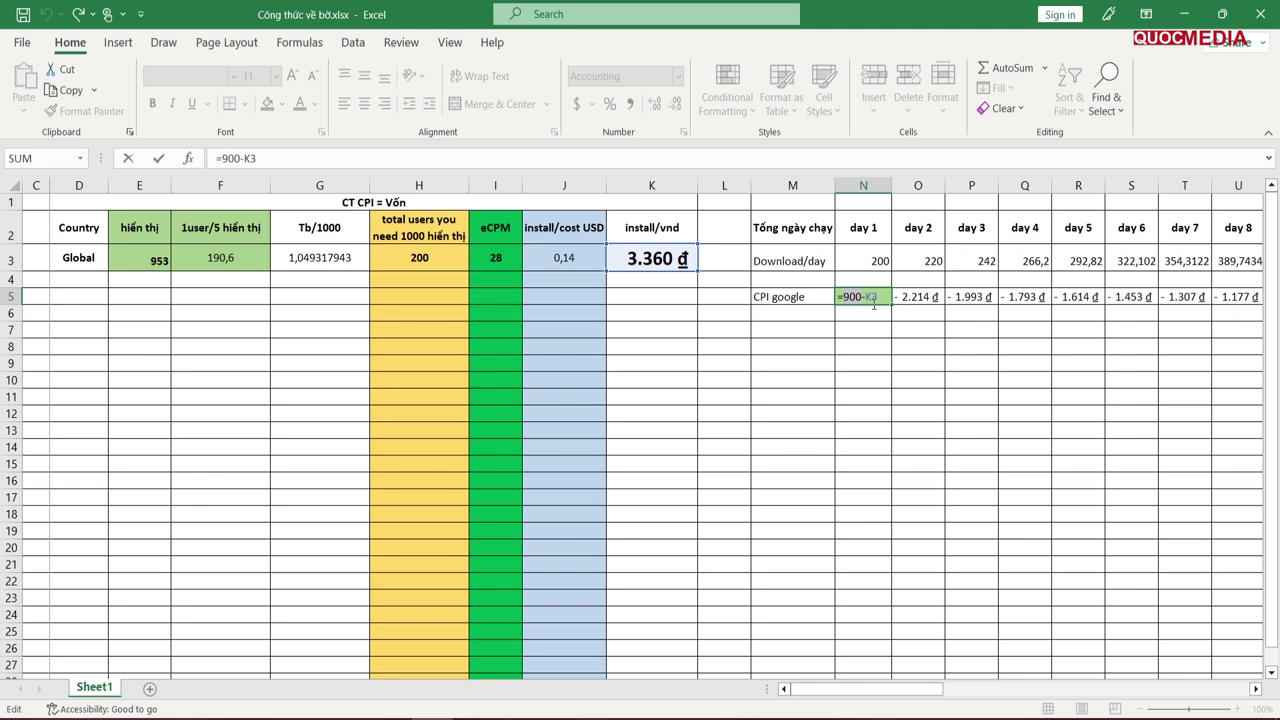
{"action": "key", "text": "Delete"}
{"action": "key", "text": "Delete"}
{"action": "key", "text": "Delete"}
{"action": "type", "text": "1000"}
{"action": "left_click", "coordinate": [903, 347]}
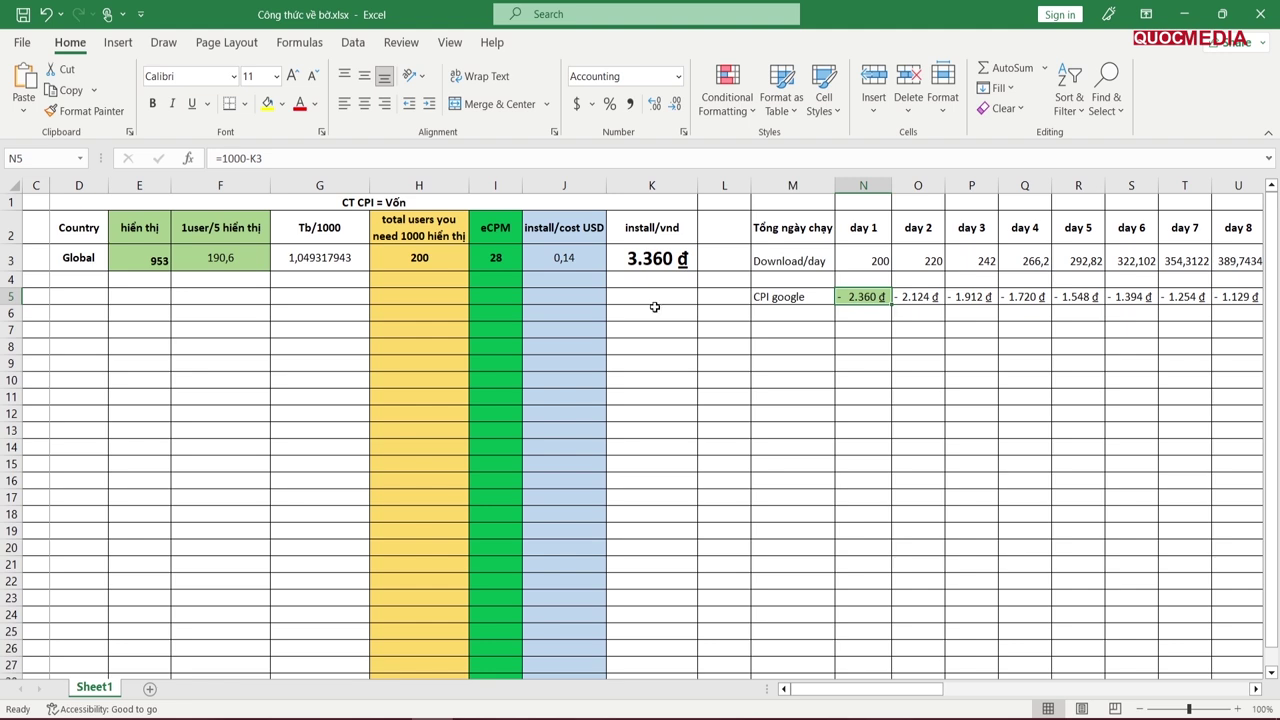
- Change the day 1 CPI google formula in N5 to =3500-K3
{"action": "left_click", "coordinate": [440, 262]}
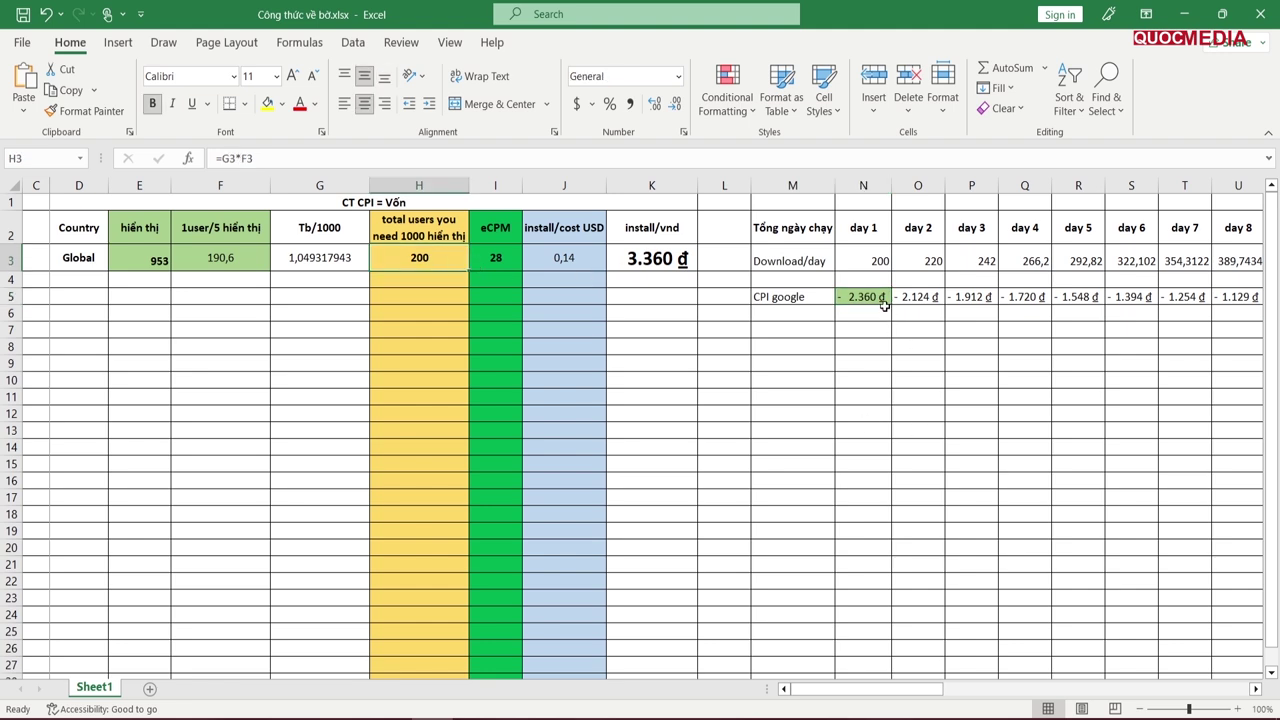
{"action": "left_click", "coordinate": [883, 304]}
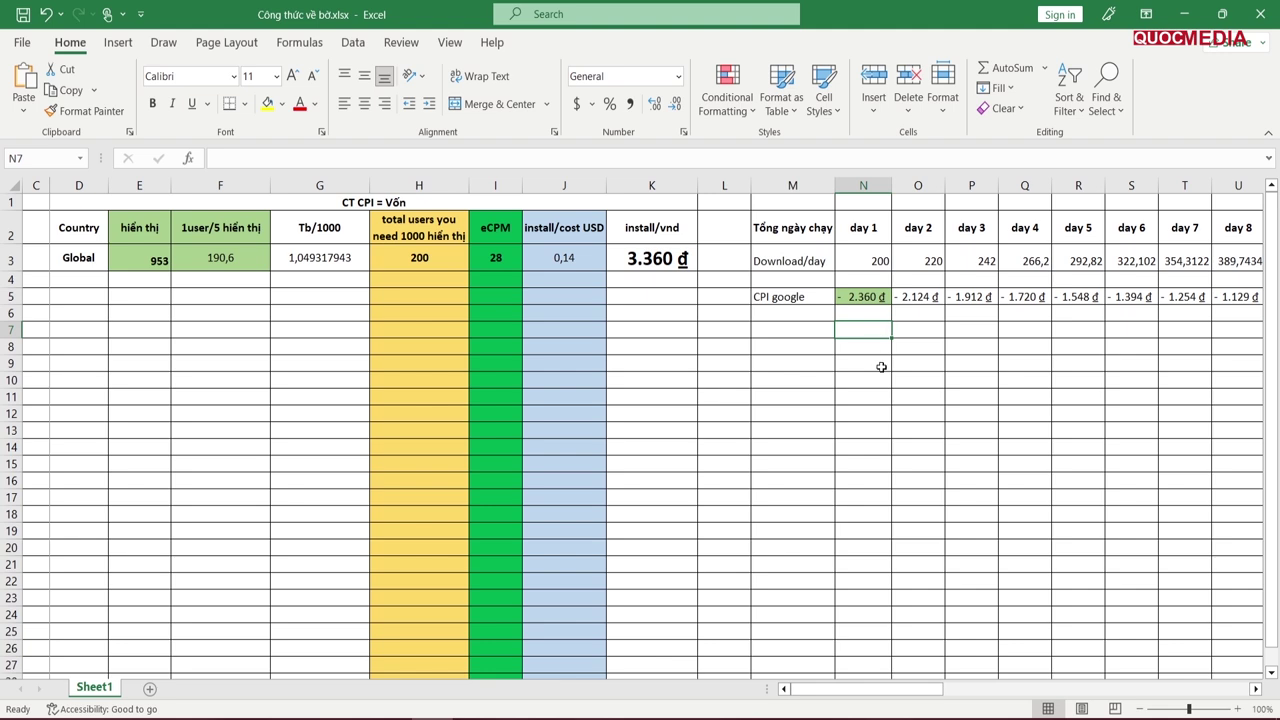
{"action": "double_click", "coordinate": [860, 297]}
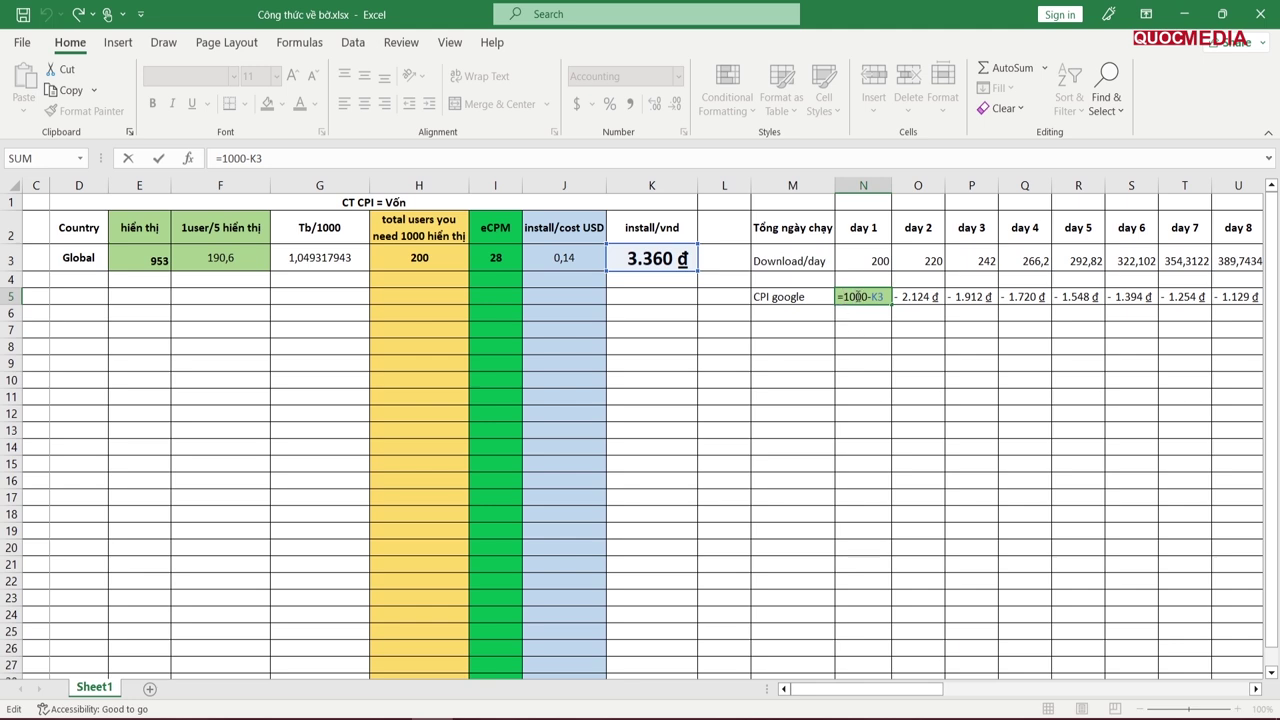
{"action": "double_click", "coordinate": [850, 297]}
{"action": "type", "text": "3500"}
{"action": "left_click", "coordinate": [896, 365]}
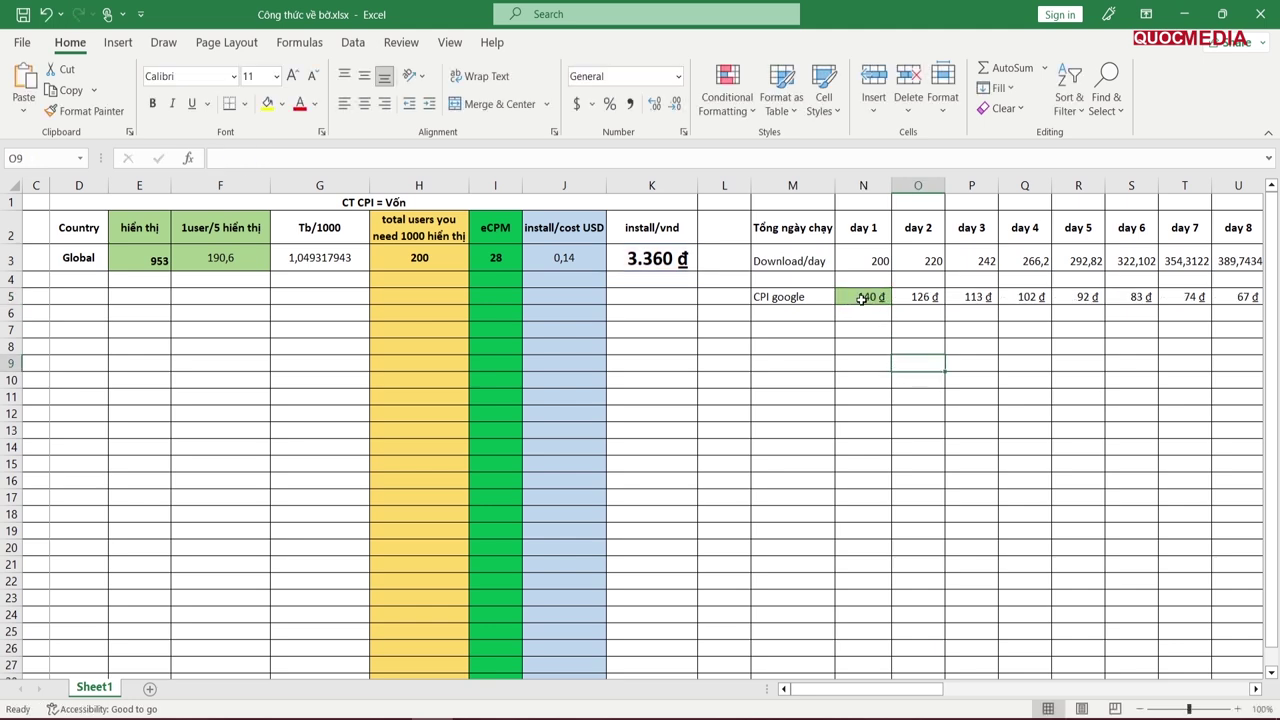
- Inspect the CPI google formulas for day 1 through day 3 in row 5
{"action": "left_click", "coordinate": [862, 299]}
{"action": "double_click", "coordinate": [862, 295]}
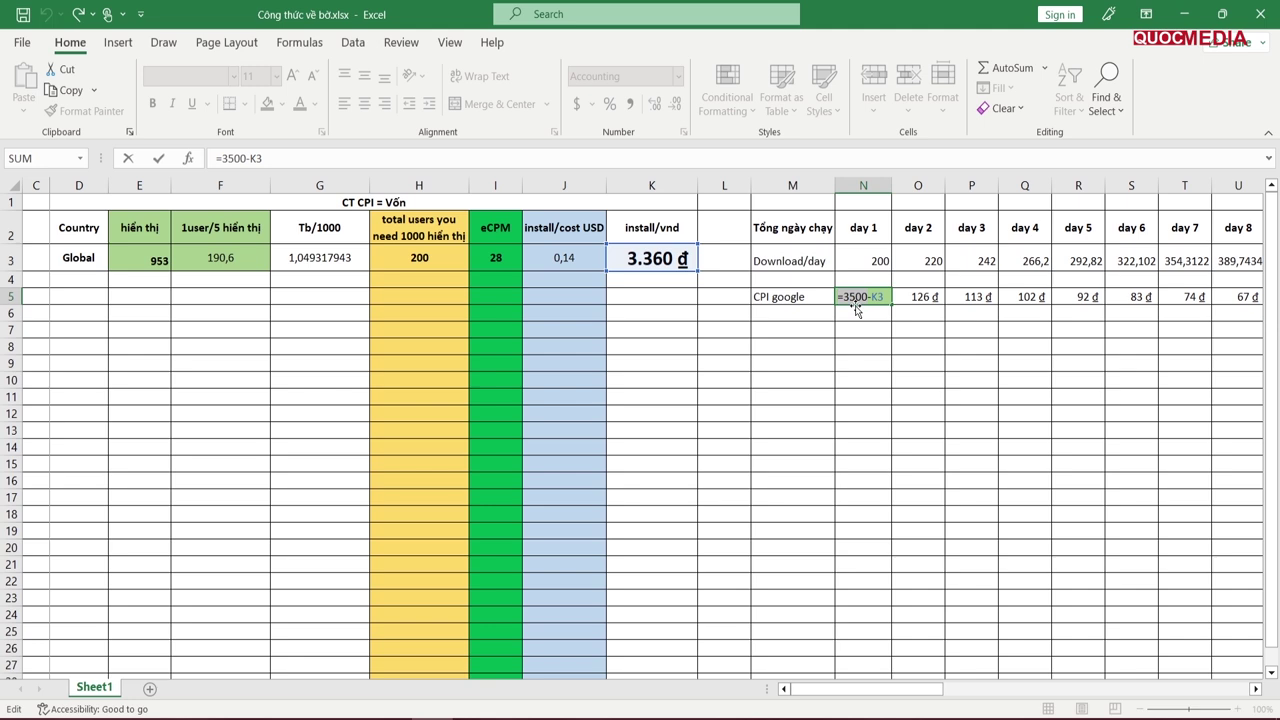
{"action": "left_click", "coordinate": [863, 316]}
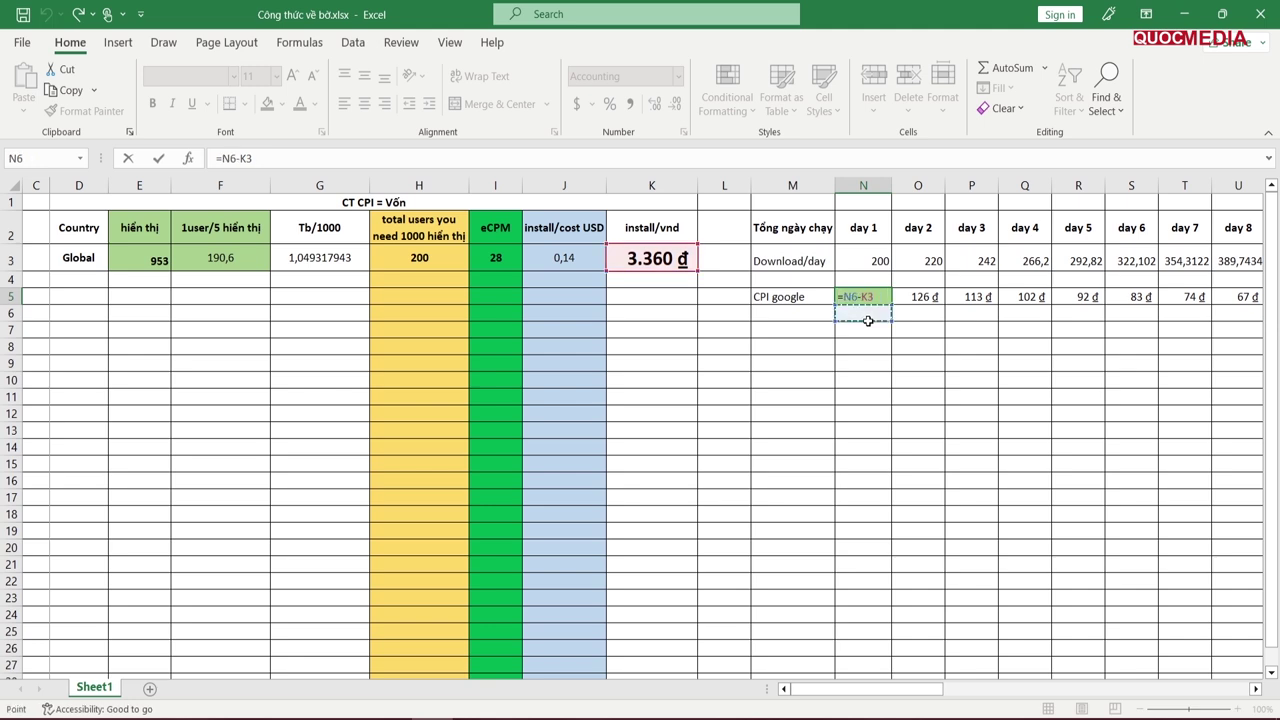
{"action": "key", "text": "Escape"}
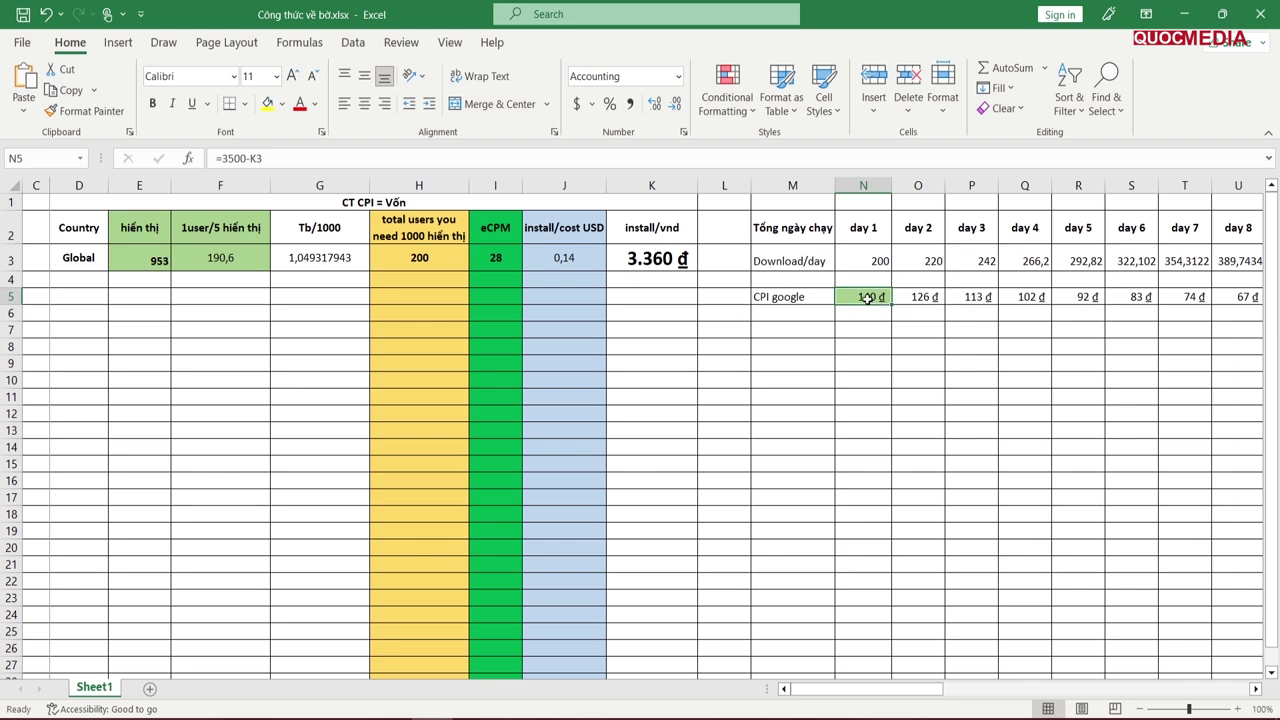
{"action": "left_click", "coordinate": [910, 298]}
{"action": "left_click", "coordinate": [966, 298]}
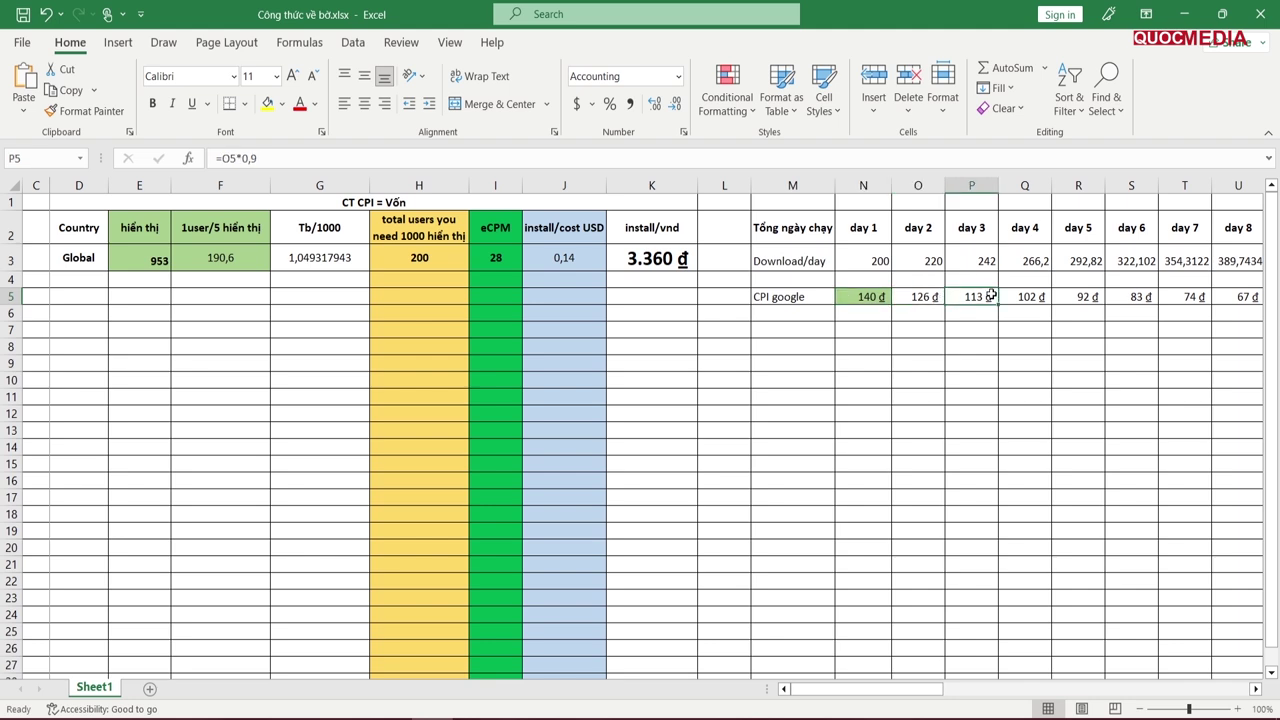
{"action": "mouse_move", "coordinate": [950, 690]}
{"action": "left_mouse_down"}
{"action": "mouse_move", "coordinate": [938, 702]}
{"action": "mouse_move", "coordinate": [948, 698]}
{"action": "left_mouse_up"}
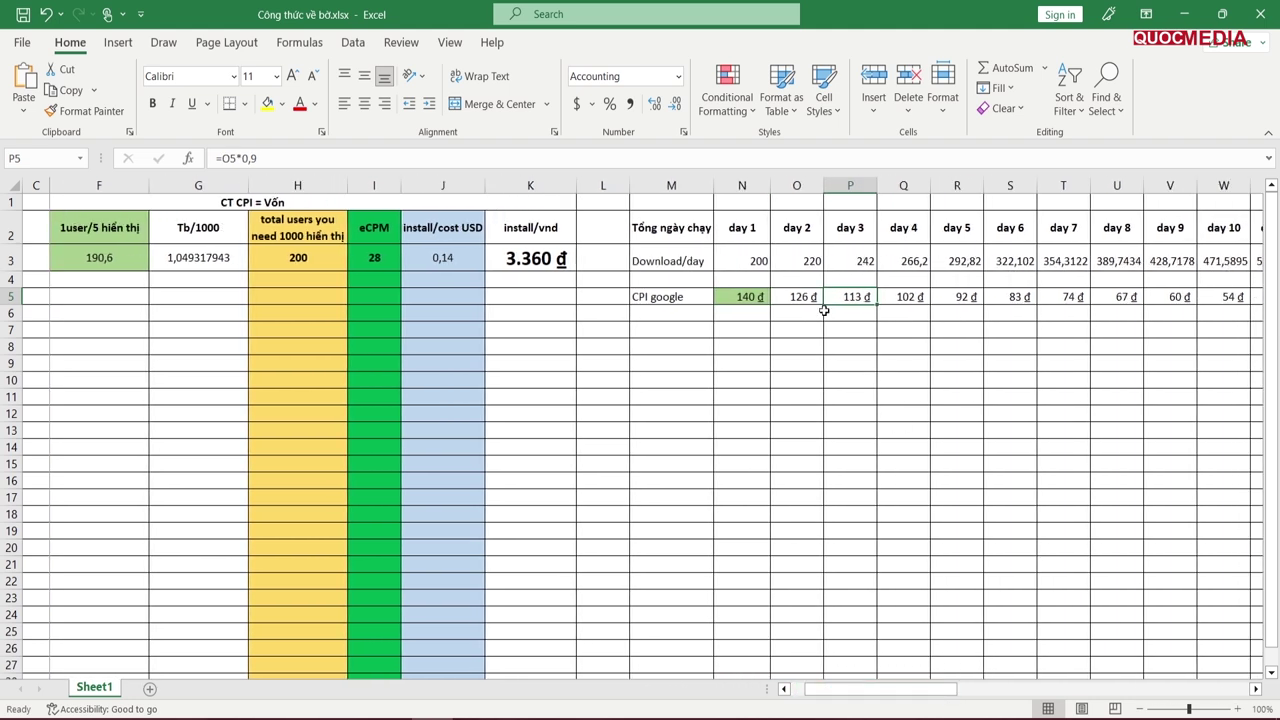
- Examine the Download/day row's day 1 input and the daily growth formulas through day 7
{"action": "left_click", "coordinate": [660, 262]}
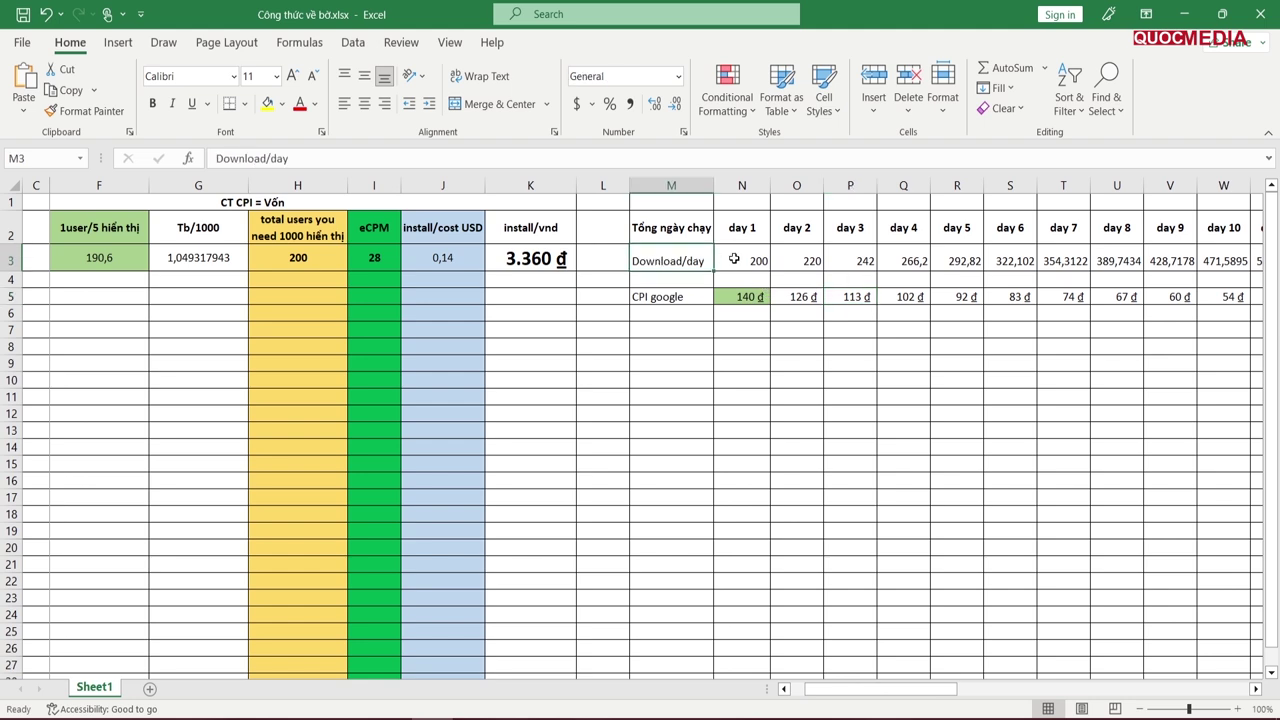
{"action": "double_click", "coordinate": [740, 261]}
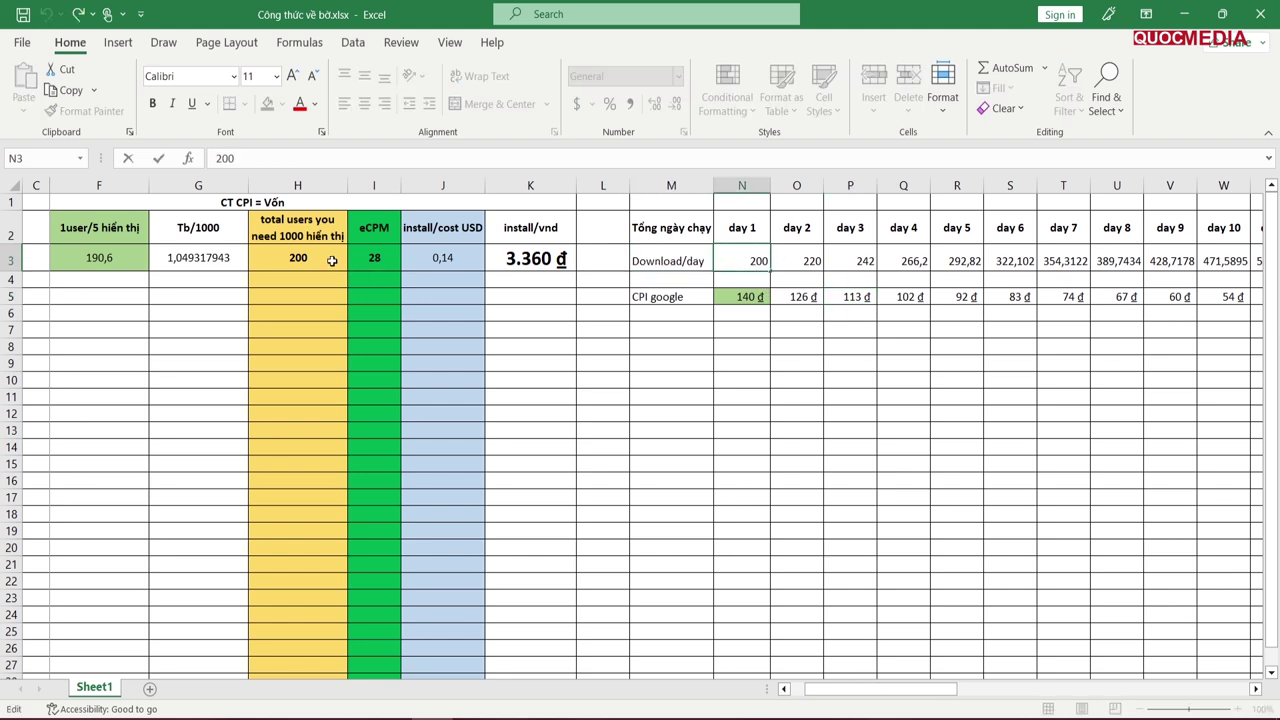
{"action": "key", "text": "Escape"}
{"action": "type", "text": "200"}
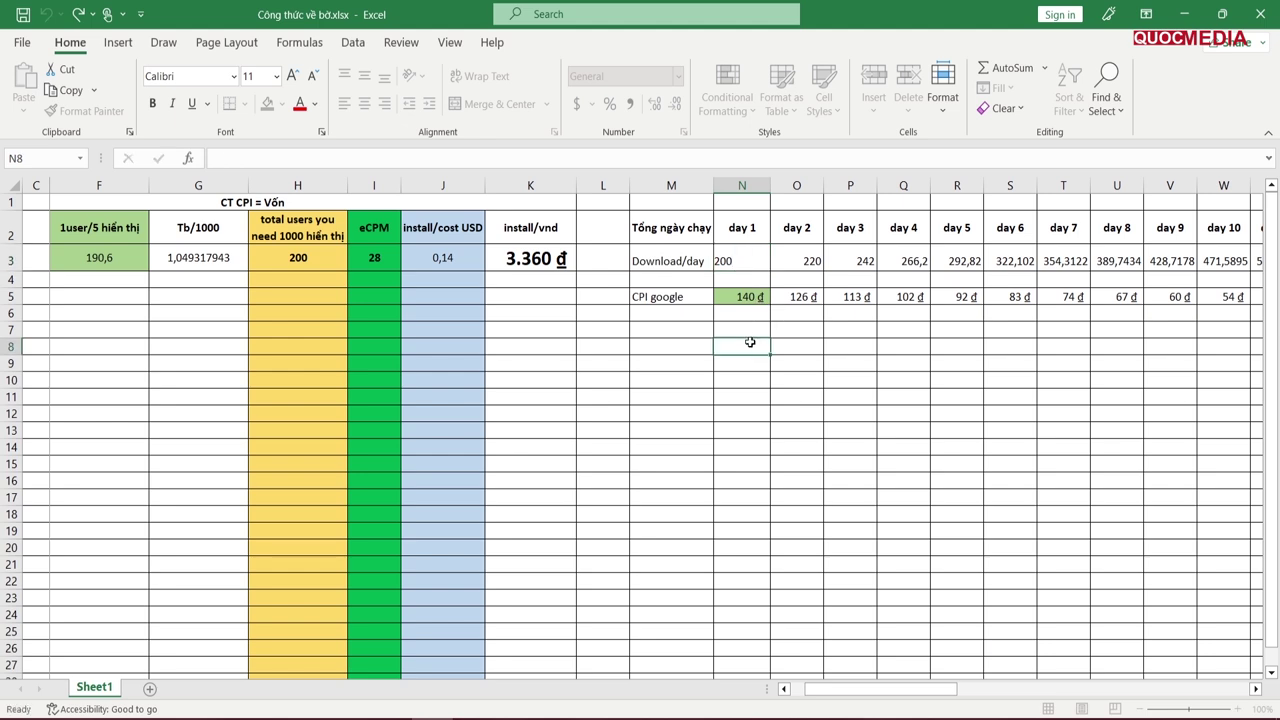
{"action": "key", "text": "ctrl+Return"}
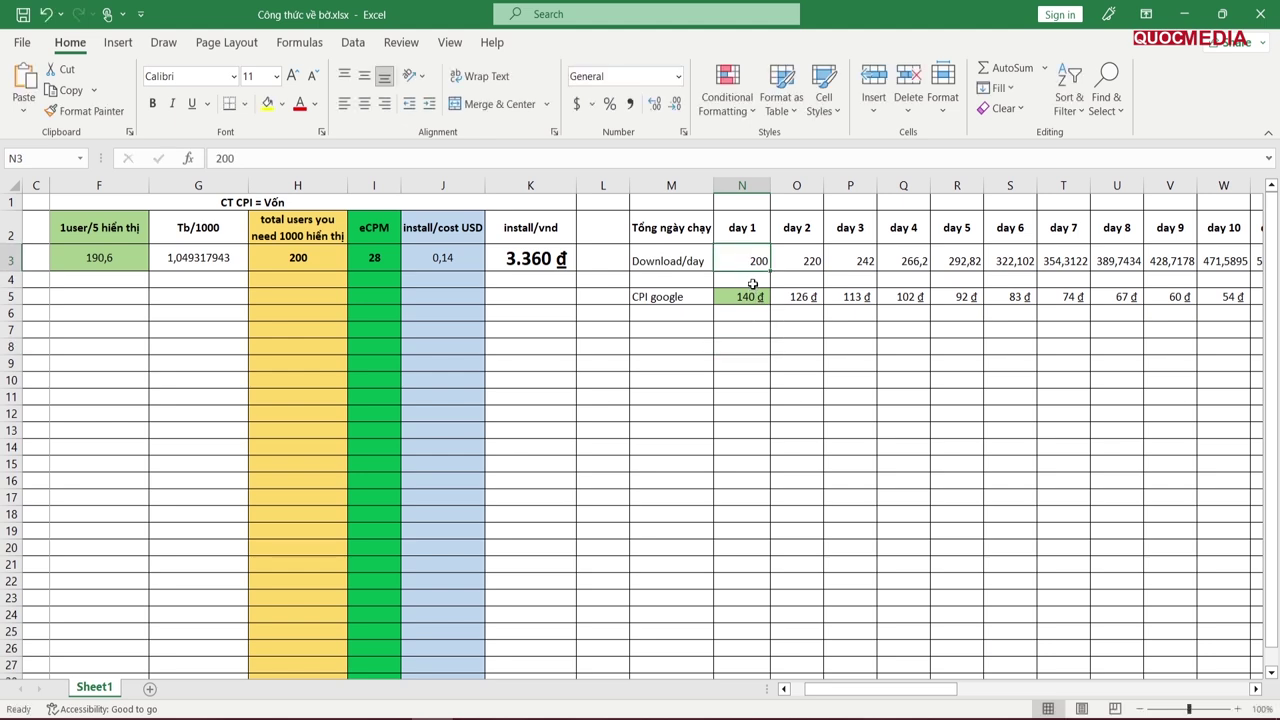
{"action": "double_click", "coordinate": [786, 261]}
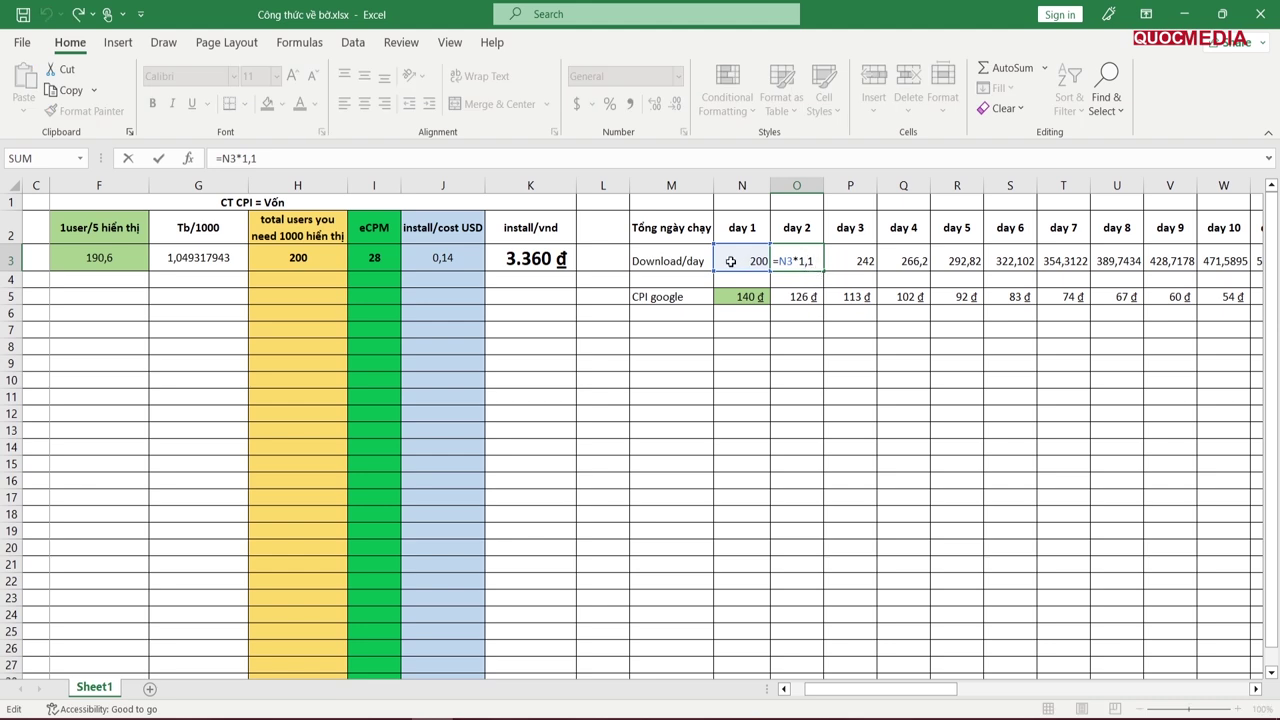
{"action": "left_click", "coordinate": [935, 263]}
{"action": "left_click", "coordinate": [1052, 256]}
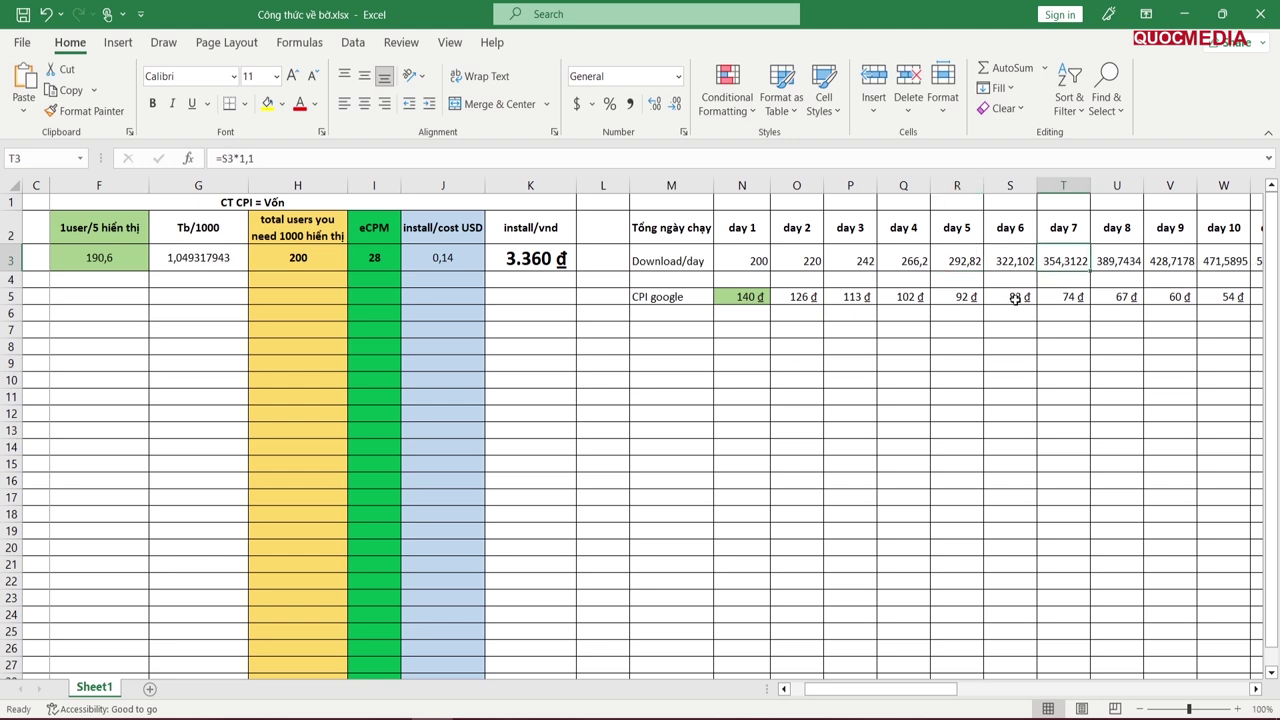
- Examine the daily CPI google reduction formula from day 2 along the row to day 45
{"action": "left_click", "coordinate": [790, 296]}
{"action": "double_click", "coordinate": [805, 297]}
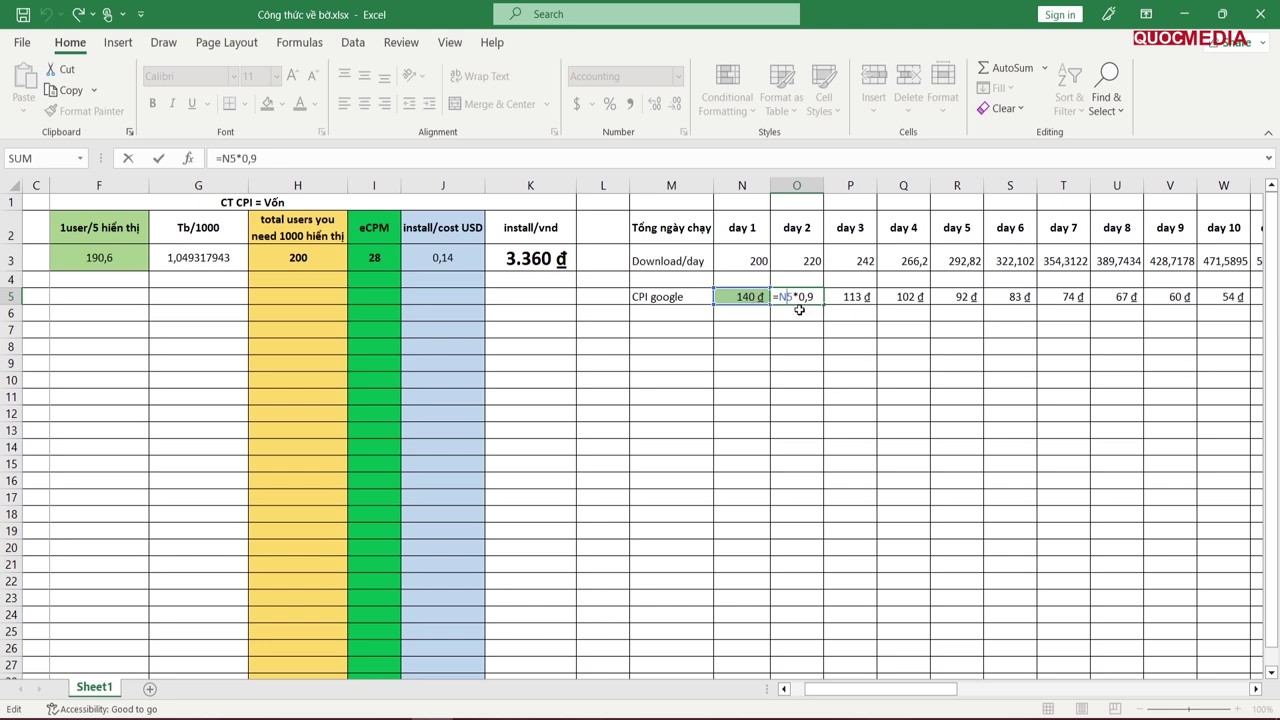
{"action": "left_click", "coordinate": [797, 260]}
{"action": "left_click", "coordinate": [800, 296]}
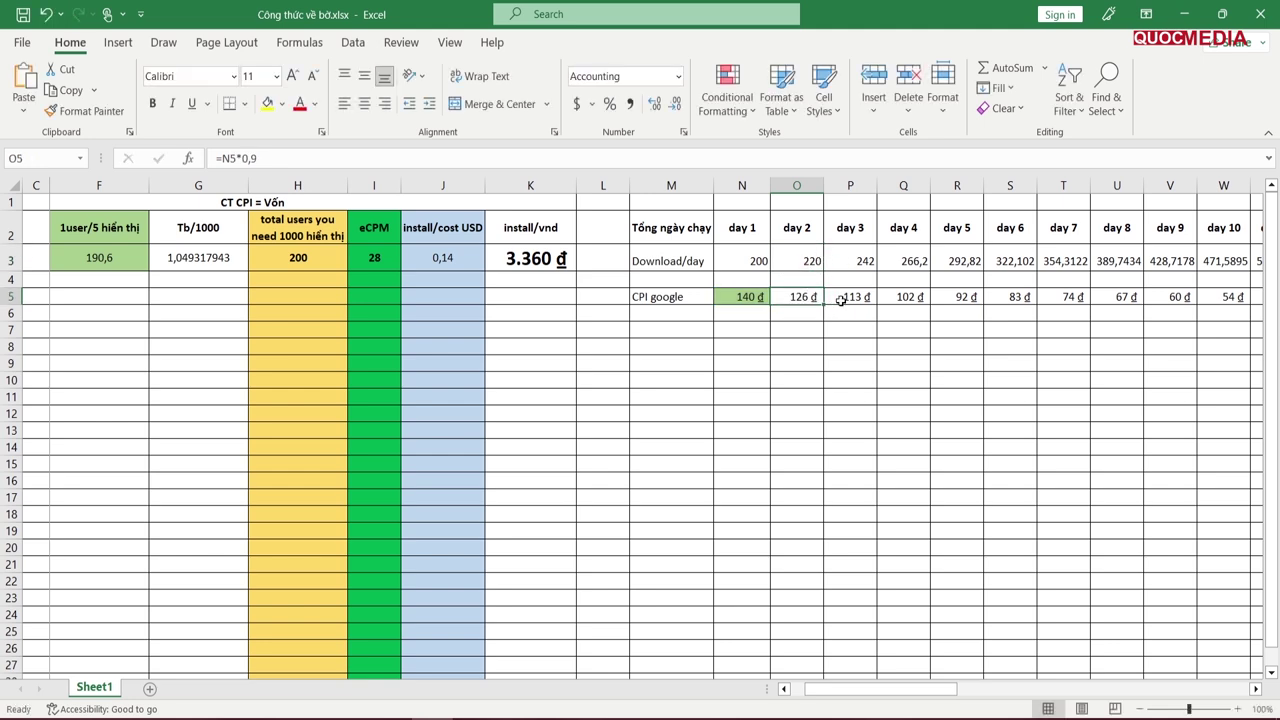
{"action": "left_click", "coordinate": [866, 297]}
{"action": "left_click_drag", "start_coordinate": [958, 689], "coordinate": [1190, 697]}
{"action": "left_click", "coordinate": [1037, 297]}
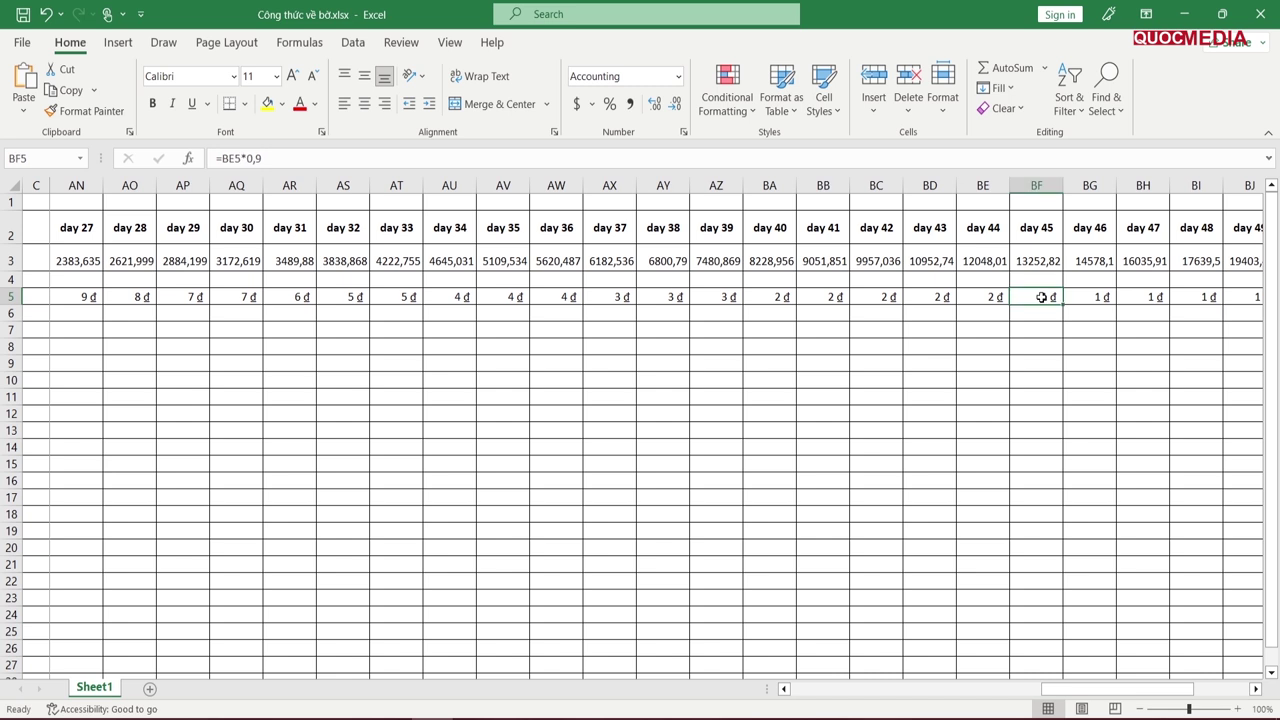
{"action": "left_click", "coordinate": [1036, 186]}
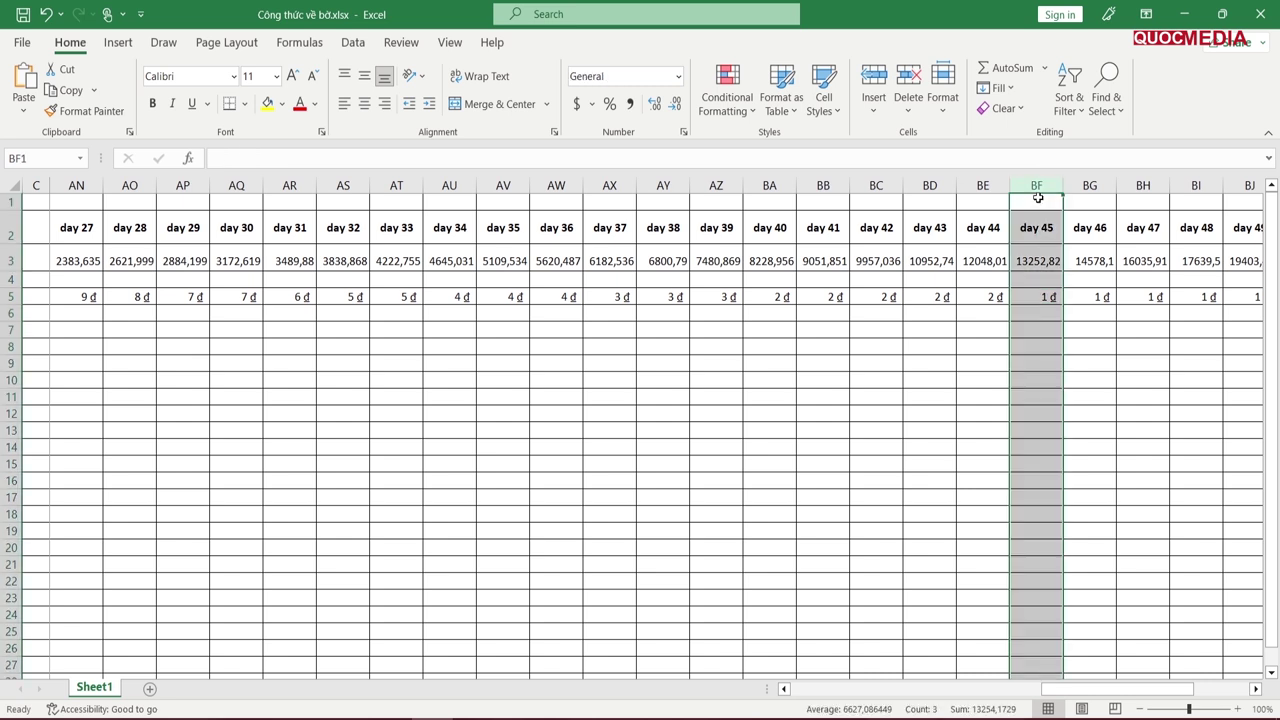
{"action": "left_click_drag", "start_coordinate": [1160, 692], "coordinate": [864, 655]}
{"action": "left_click", "coordinate": [871, 532]}
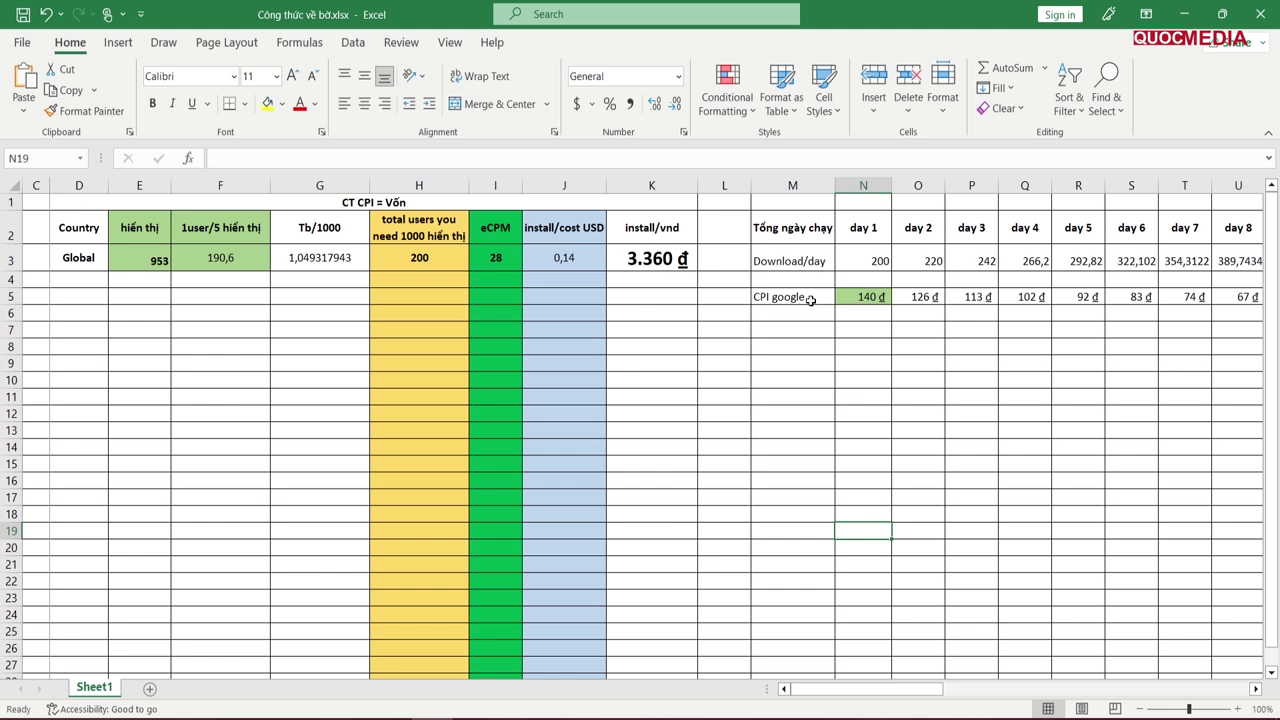
{"action": "left_click", "coordinate": [811, 298]}
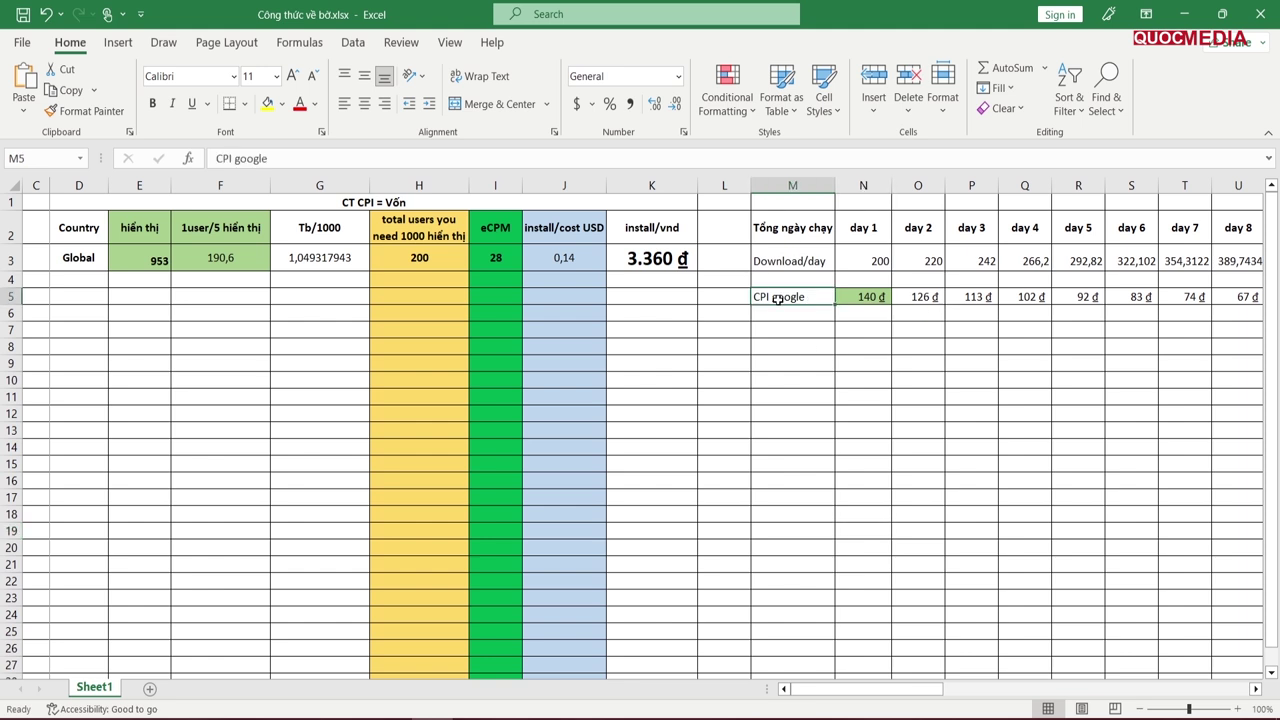
{"action": "left_click", "coordinate": [646, 294]}
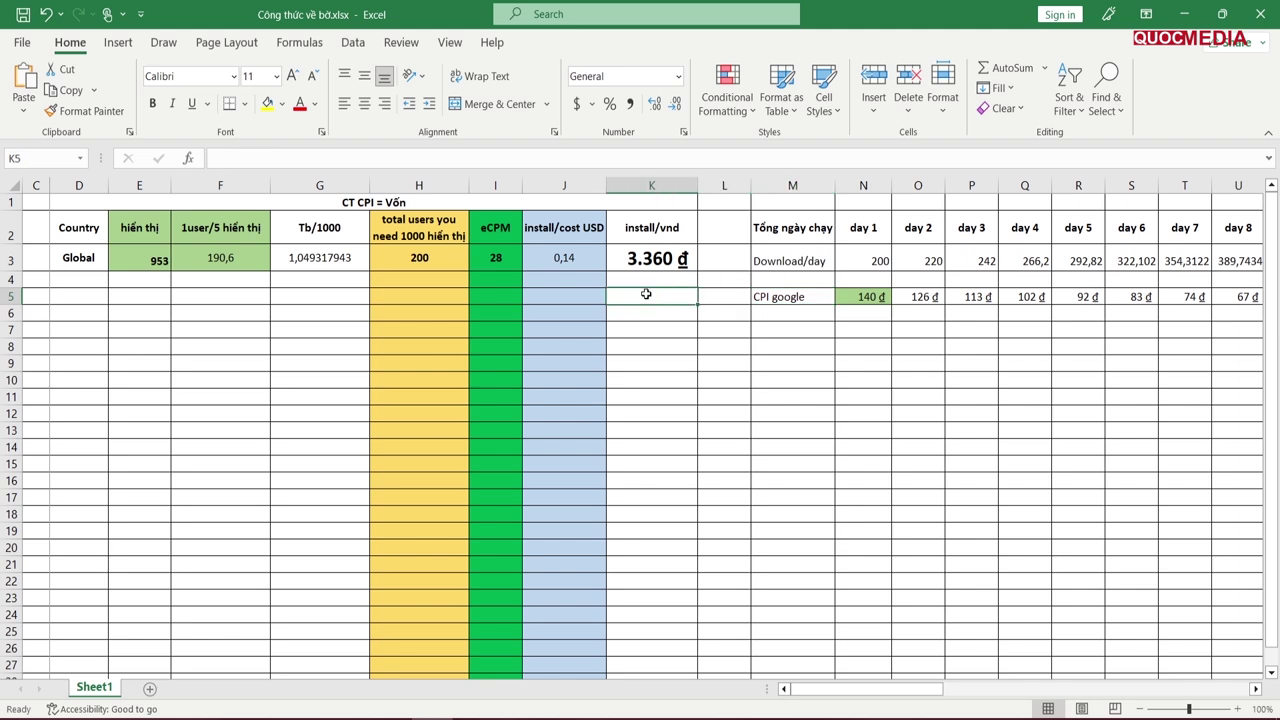
{"action": "left_click", "coordinate": [220, 294]}
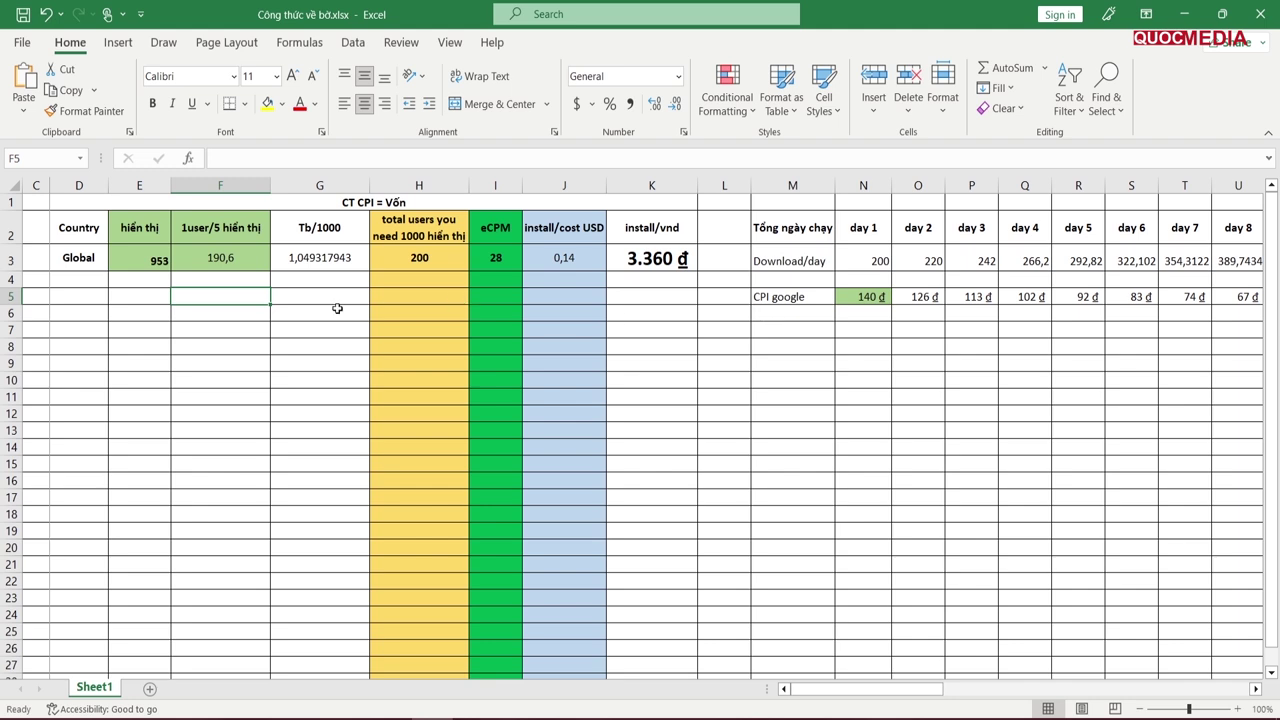
{"action": "left_click", "coordinate": [293, 299]}
{"action": "left_click_drag", "start_coordinate": [293, 299], "coordinate": [545, 304]}
{"action": "left_click", "coordinate": [604, 339]}
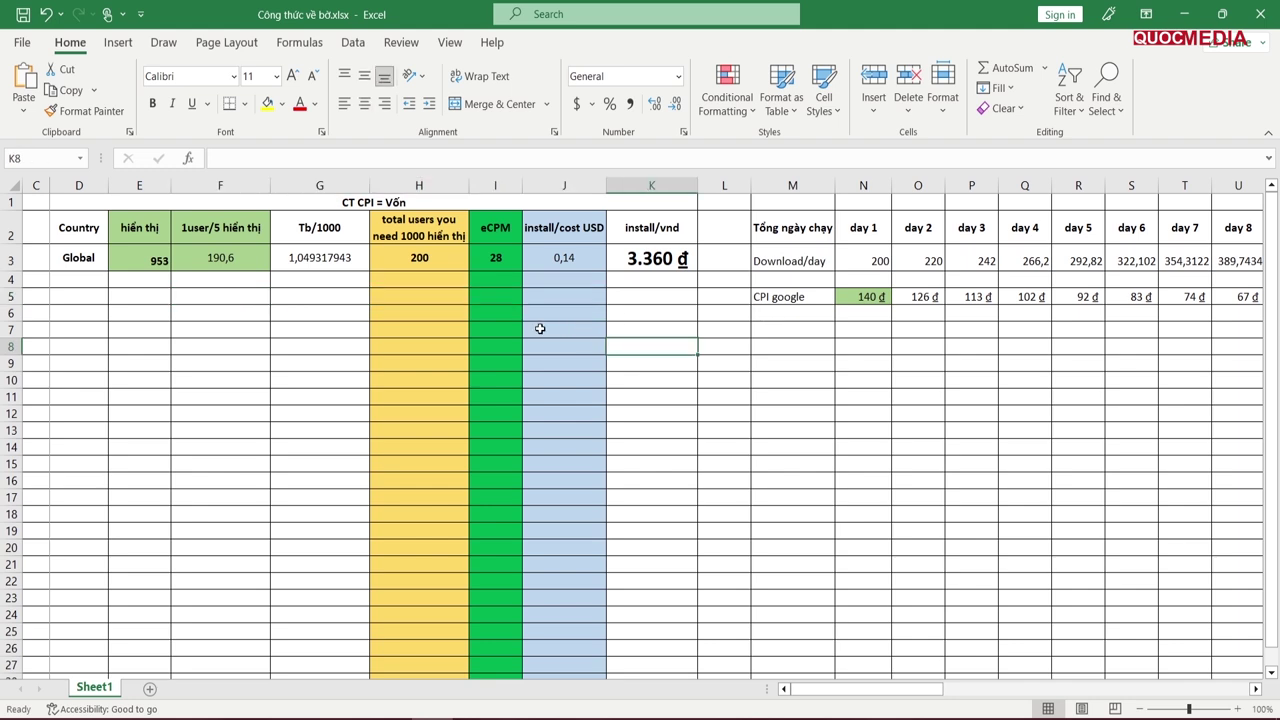
- Change the country in D3 to US
{"action": "left_click", "coordinate": [155, 262]}
{"action": "left_click", "coordinate": [88, 258]}
{"action": "key", "text": "F2"}
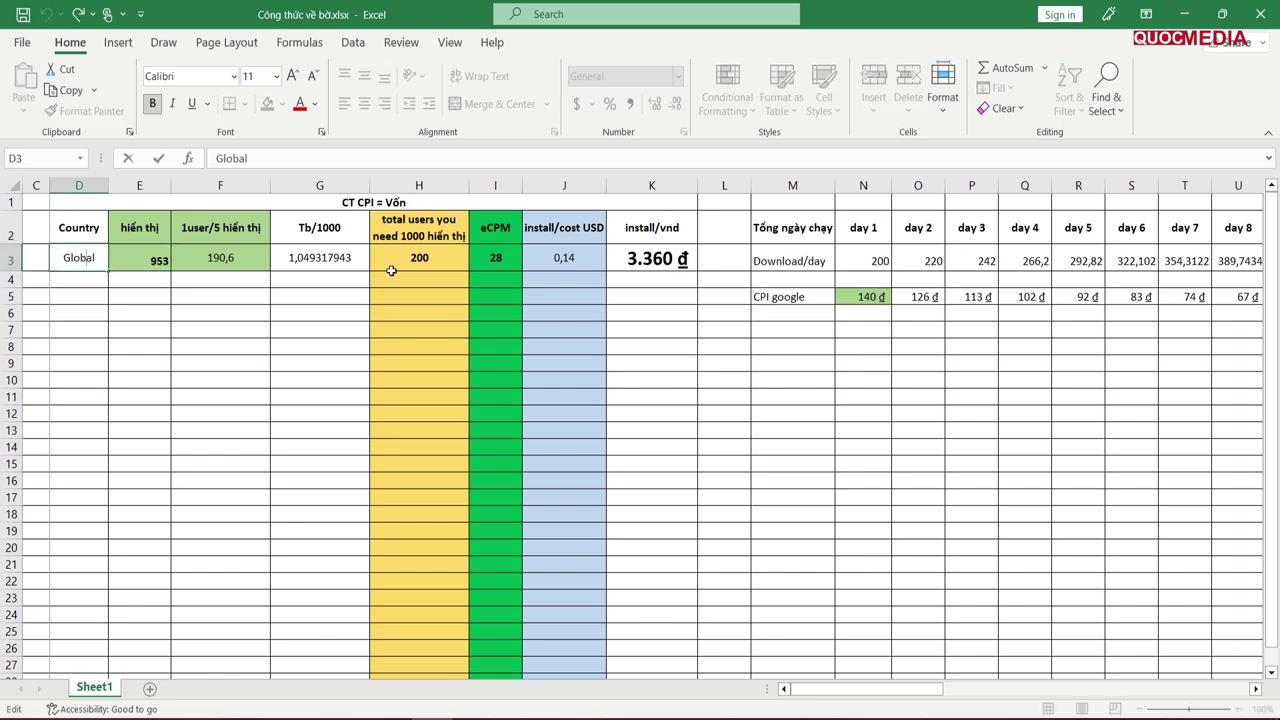
{"action": "double_click", "coordinate": [88, 258]}
{"action": "type", "text": "US"}
{"action": "left_click", "coordinate": [133, 308]}
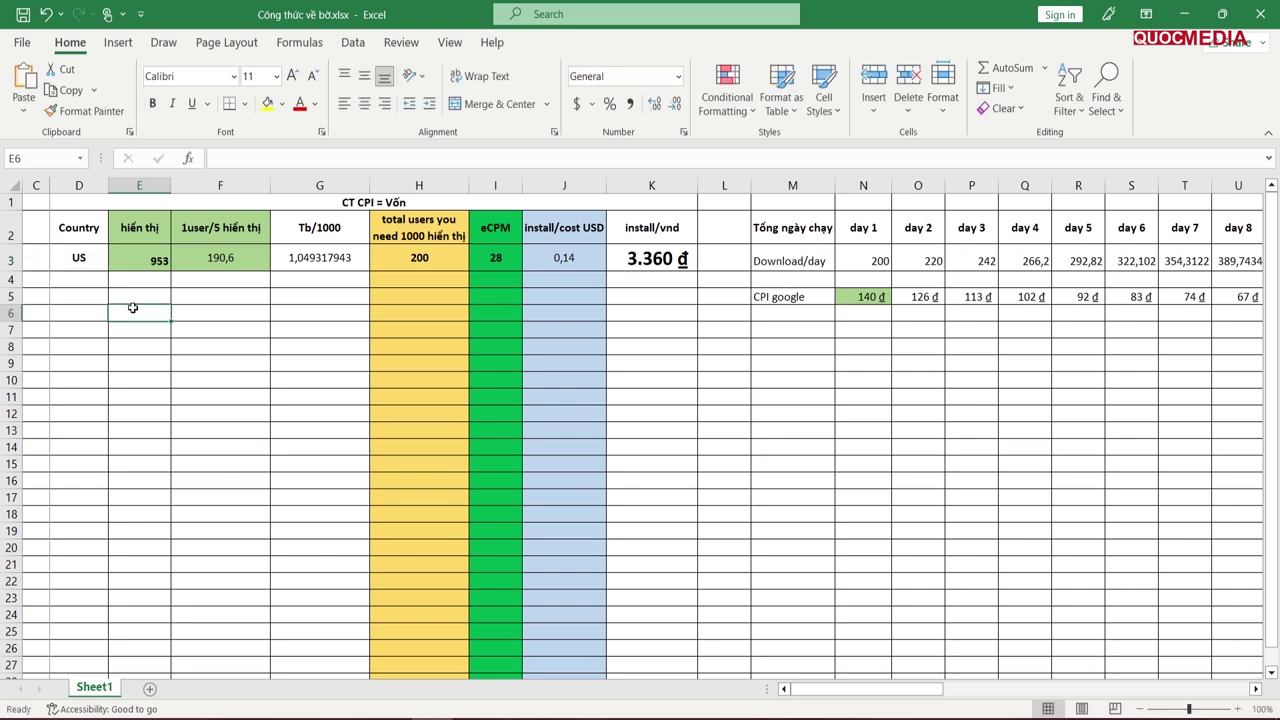
{"action": "left_click", "coordinate": [98, 260]}
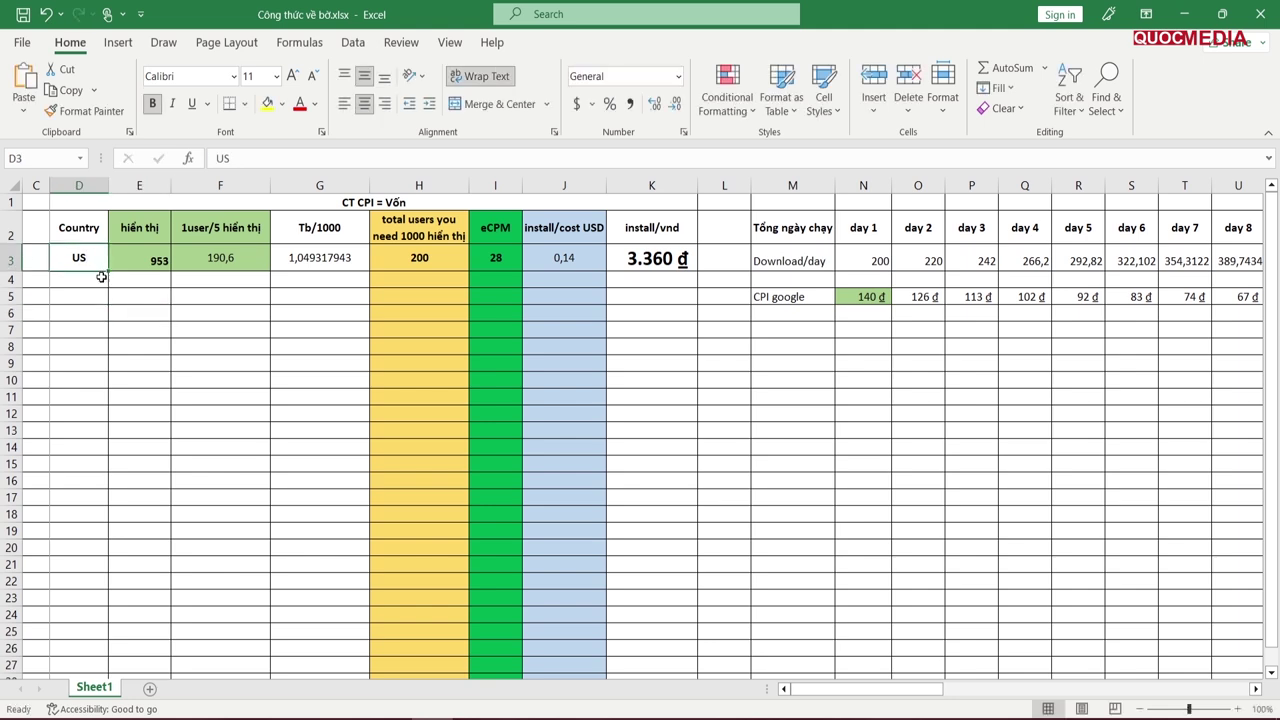